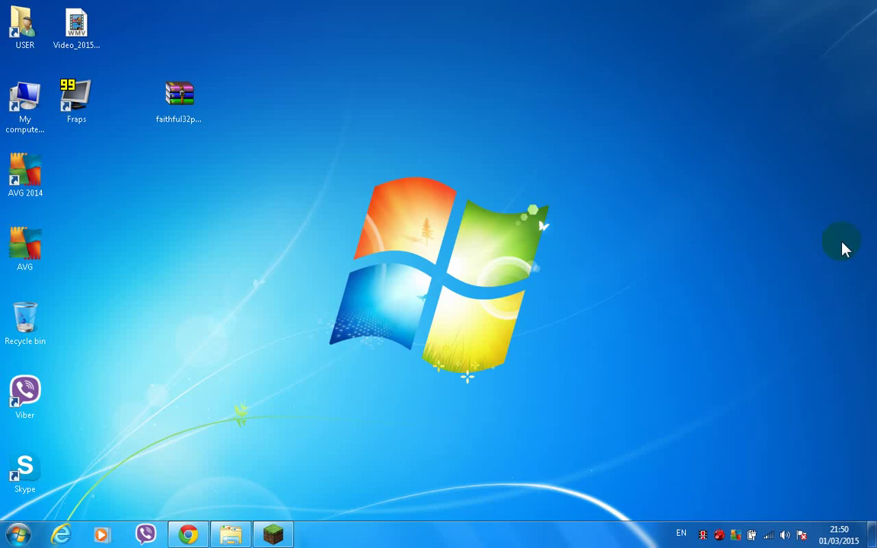
Review the saved faithful32pack download and Minecraft Skin Search pages, then minimize the browser
{"action": "left_click", "coordinate": [371, 204]}
{"action": "right_click", "coordinate": [372, 204]}
{"action": "left_click", "coordinate": [367, 189]}
{"action": "left_click", "coordinate": [188, 535]}
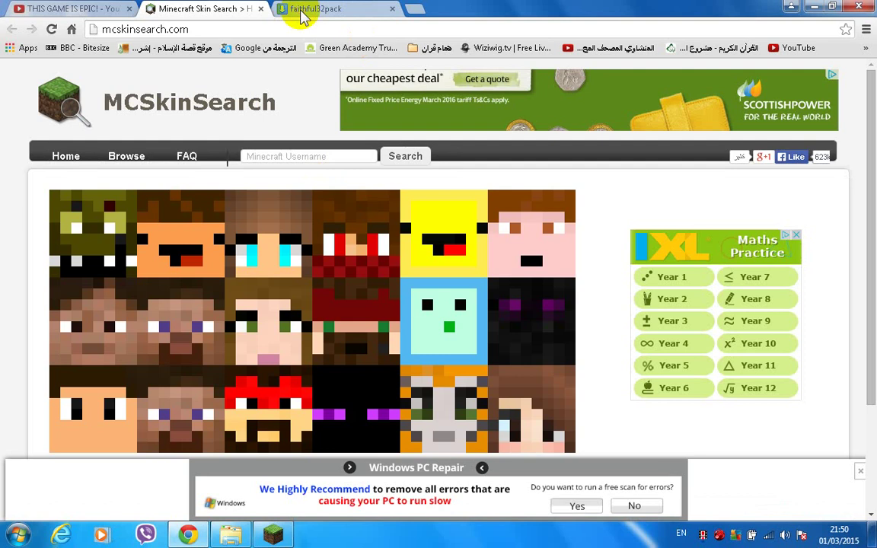
{"action": "left_click", "coordinate": [304, 9]}
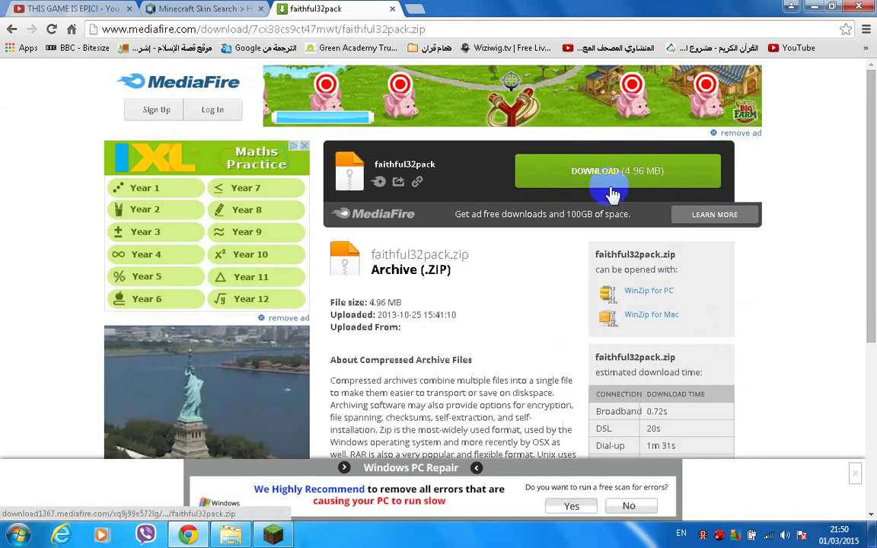
{"action": "left_click", "coordinate": [162, 8]}
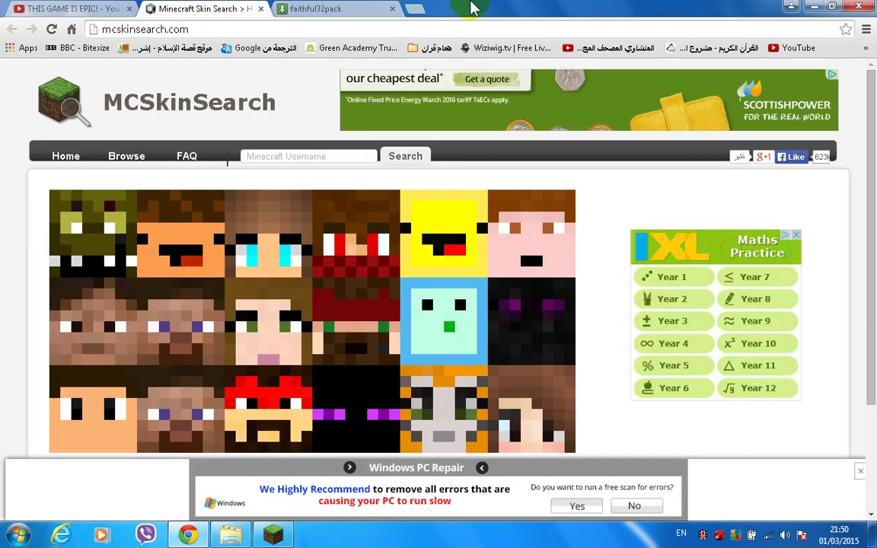
{"action": "left_click", "coordinate": [819, 8]}
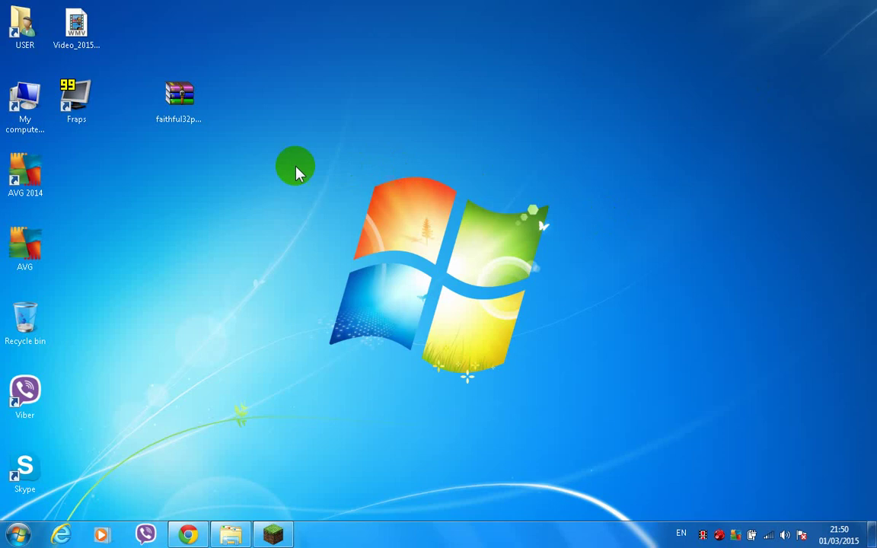
Refresh the desktop and glance at the faithful32pack archive's options without choosing any
{"action": "left_click_drag", "start_coordinate": [295, 166], "coordinate": [598, 427]}
{"action": "right_click", "coordinate": [364, 191]}
{"action": "left_click", "coordinate": [331, 180]}
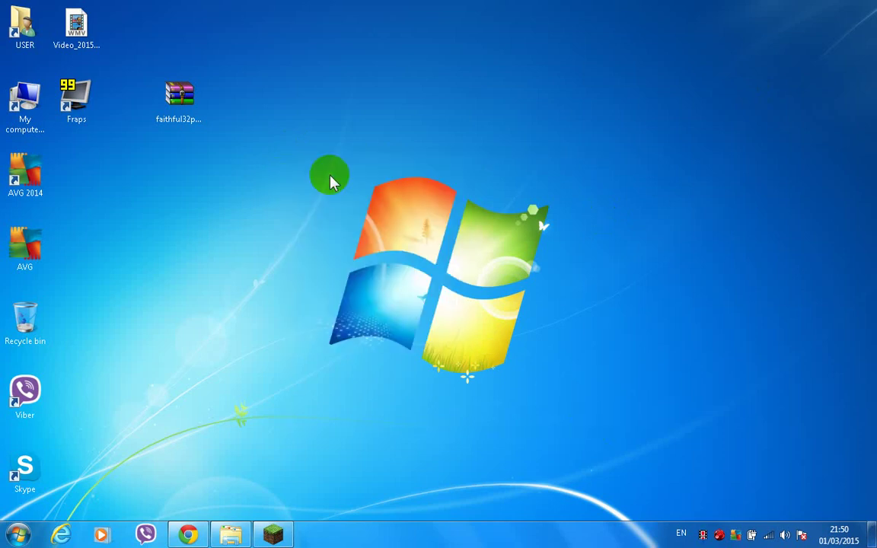
{"action": "mouse_move", "coordinate": [330, 182]}
{"action": "left_mouse_down"}
{"action": "mouse_move", "coordinate": [470, 363]}
{"action": "mouse_move", "coordinate": [536, 406]}
{"action": "mouse_move", "coordinate": [566, 388]}
{"action": "left_mouse_up"}
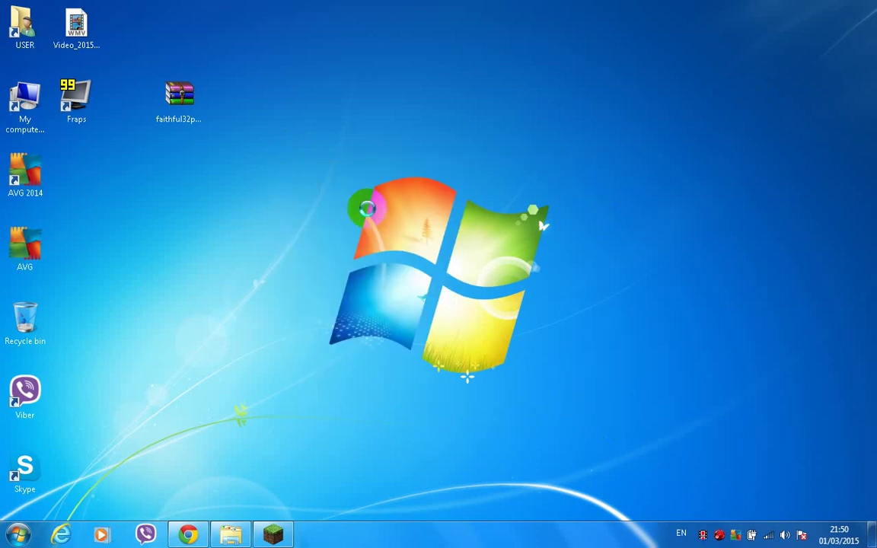
{"action": "right_click", "coordinate": [326, 165]}
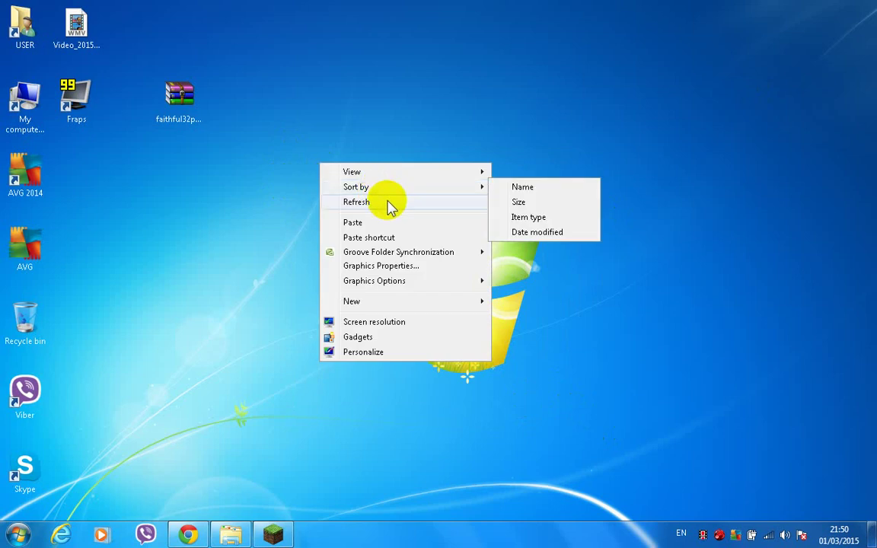
{"action": "left_click", "coordinate": [233, 109]}
{"action": "right_click", "coordinate": [189, 109]}
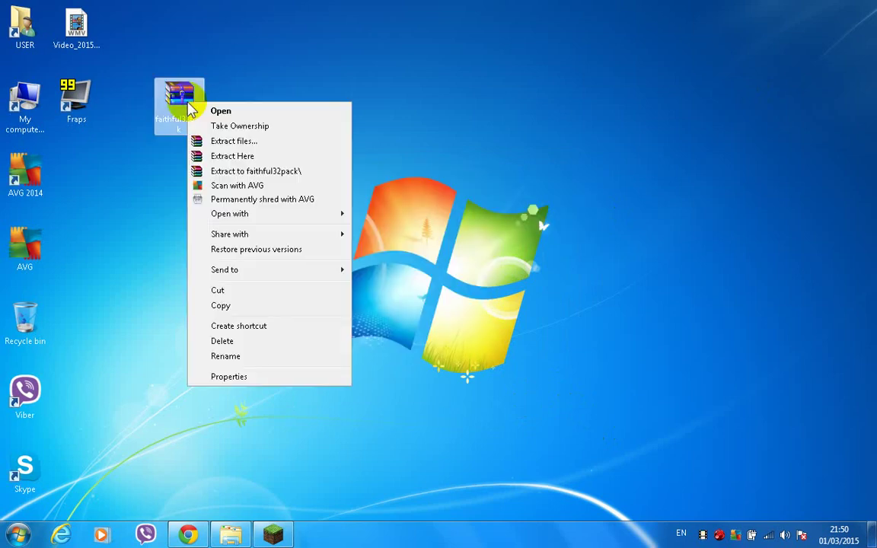
{"action": "left_click", "coordinate": [572, 171]}
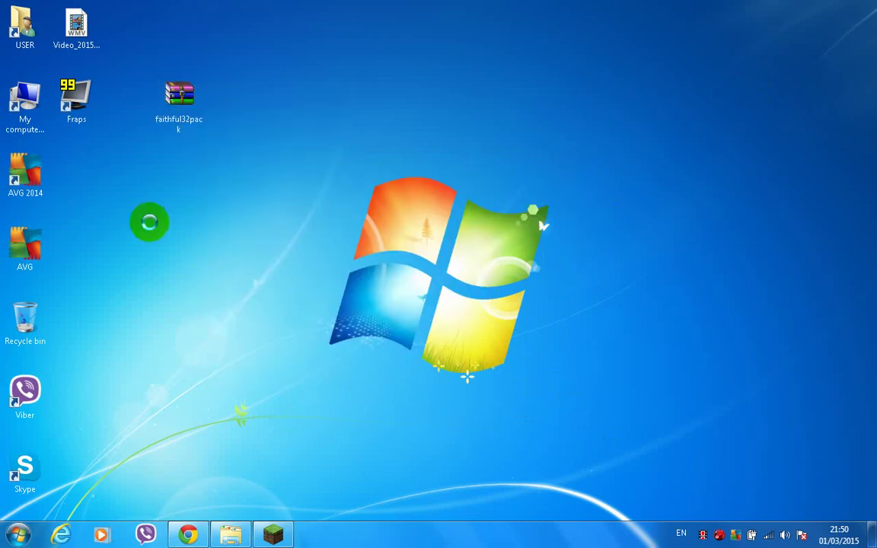
Create a new desktop folder and rename it MINECRAFT GAMER XXD
{"action": "right_click", "coordinate": [139, 247]}
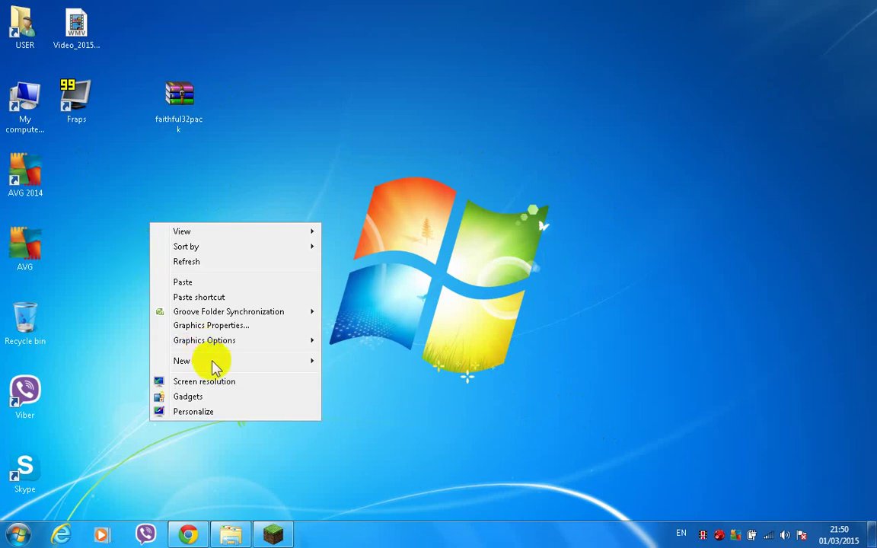
{"action": "mouse_move", "coordinate": [216, 368]}
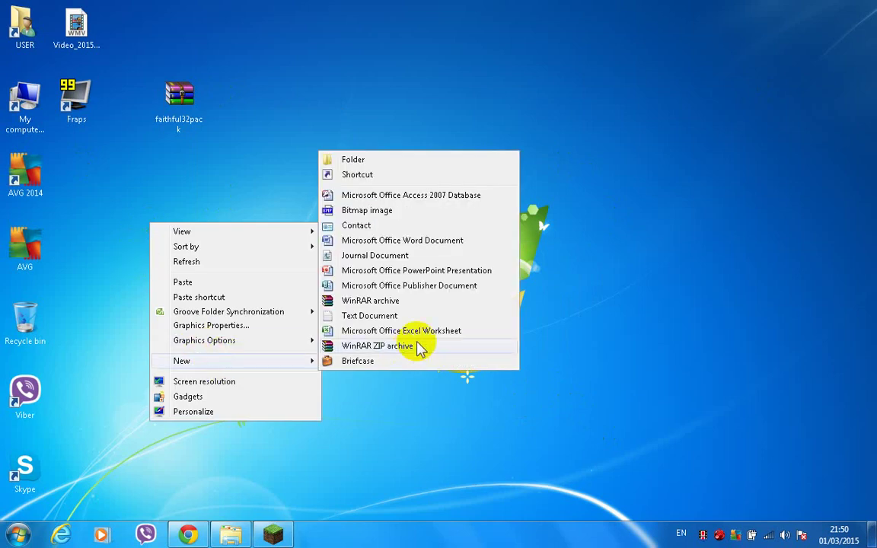
{"action": "left_click", "coordinate": [423, 168]}
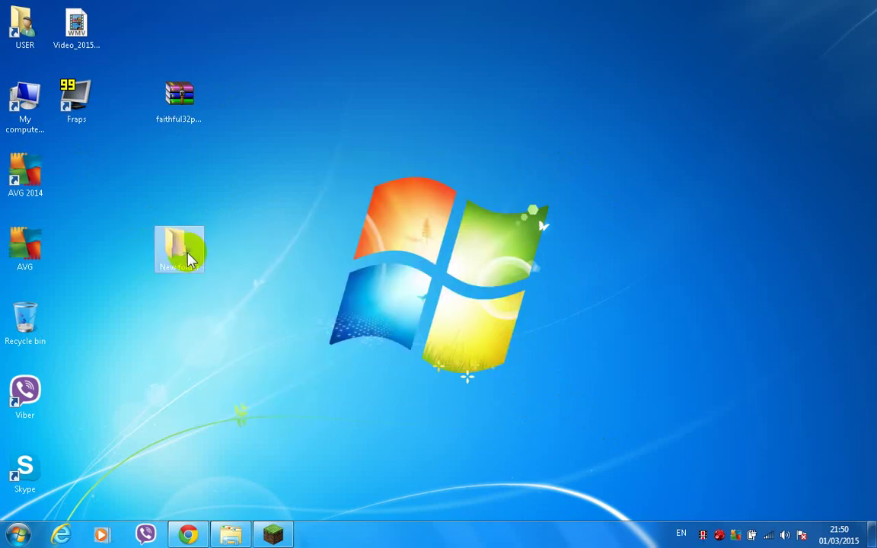
{"action": "right_click", "coordinate": [182, 259]}
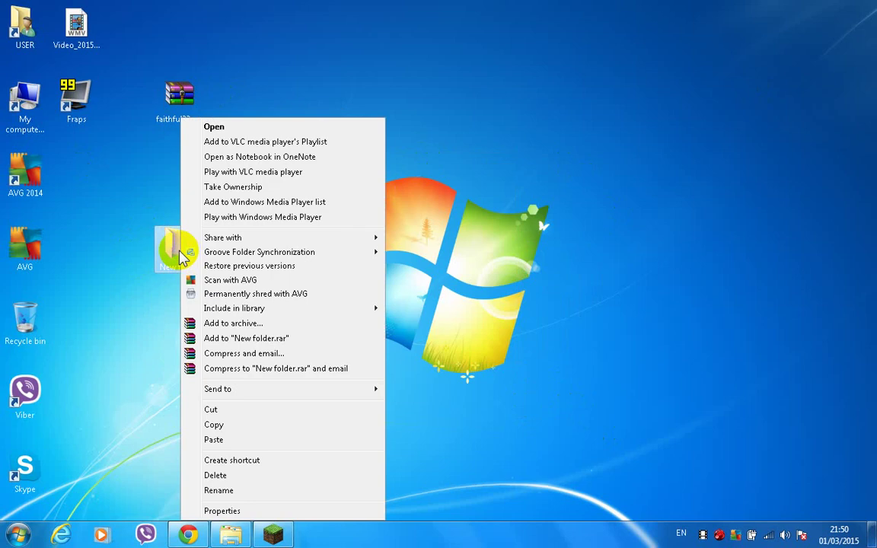
{"action": "left_click", "coordinate": [221, 490]}
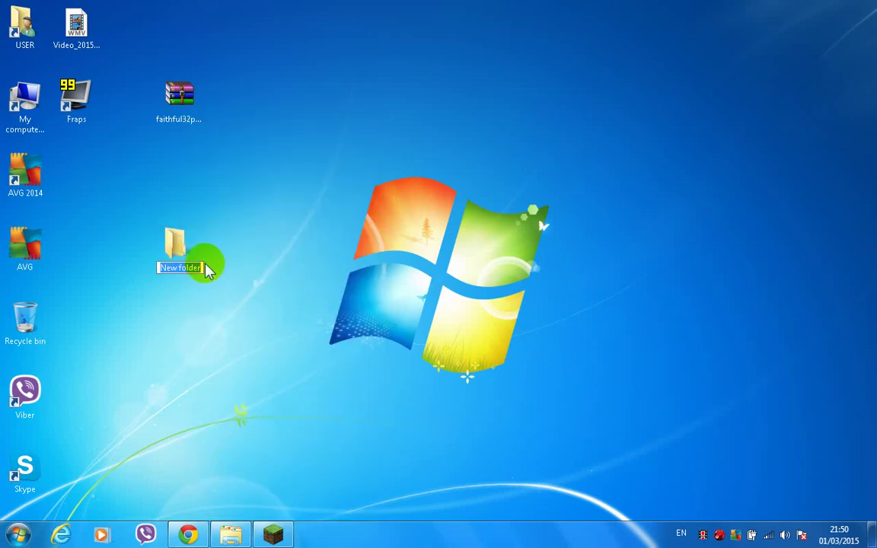
{"action": "type", "text": "MINECRAFT - "}
{"action": "type", "text": "GAMER XXD"}
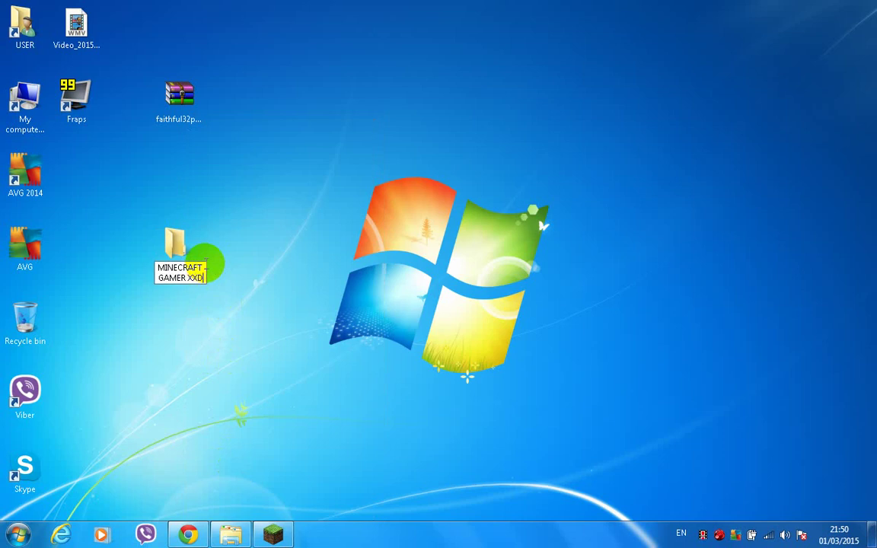
{"action": "key", "text": "Return"}
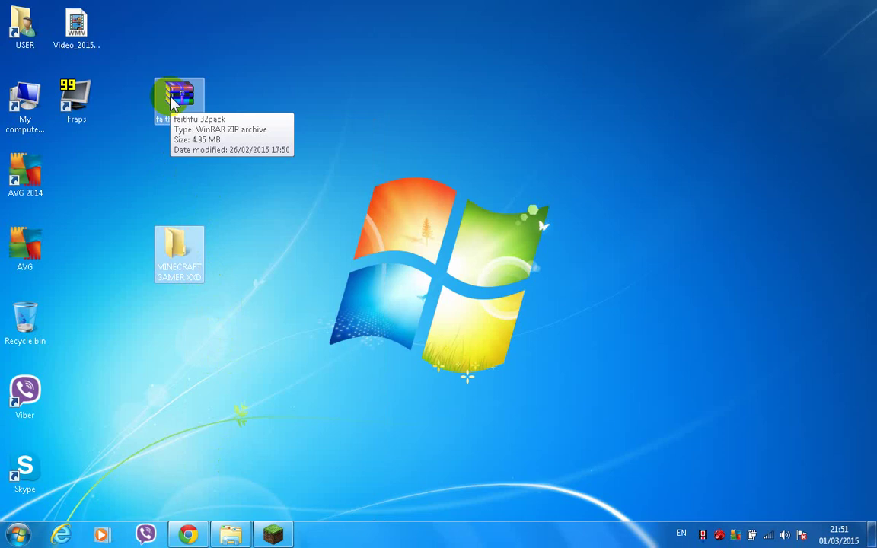
{"action": "left_click", "coordinate": [172, 103]}
Extract assets, pack.mcmeta and pack.png from faithful32pack into MINECRAFT GAMER XXD, then close WinRAR
{"action": "left_click", "coordinate": [629, 181]}
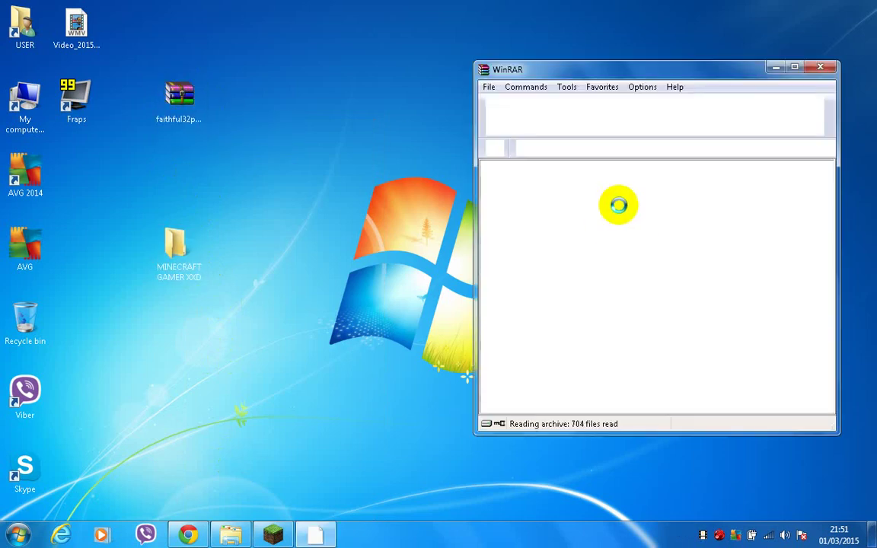
{"action": "left_click", "coordinate": [724, 256]}
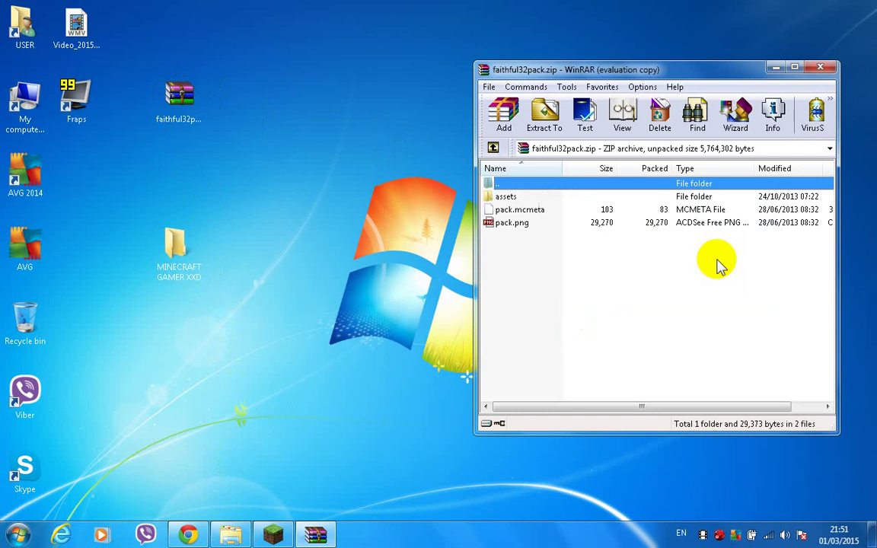
{"action": "mouse_move", "coordinate": [560, 223]}
{"action": "left_mouse_down"}
{"action": "mouse_move", "coordinate": [569, 202]}
{"action": "mouse_move", "coordinate": [560, 195]}
{"action": "mouse_move", "coordinate": [176, 299]}
{"action": "mouse_move", "coordinate": [172, 245]}
{"action": "left_mouse_up"}
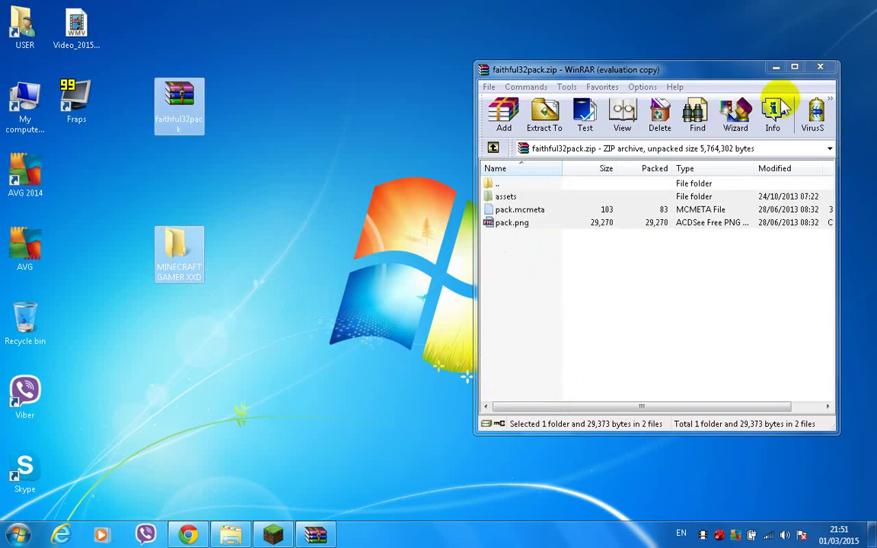
{"action": "left_click", "coordinate": [821, 69]}
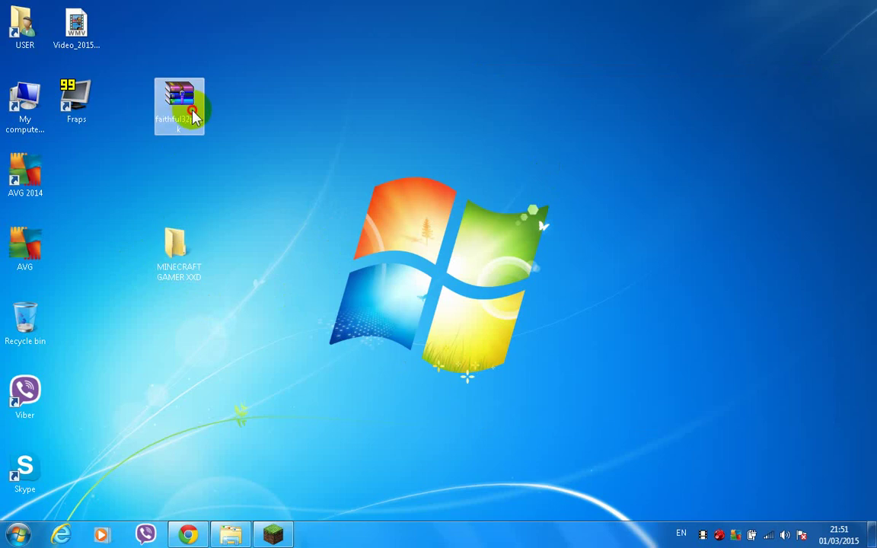
{"action": "left_click_drag", "start_coordinate": [193, 115], "coordinate": [140, 38]}
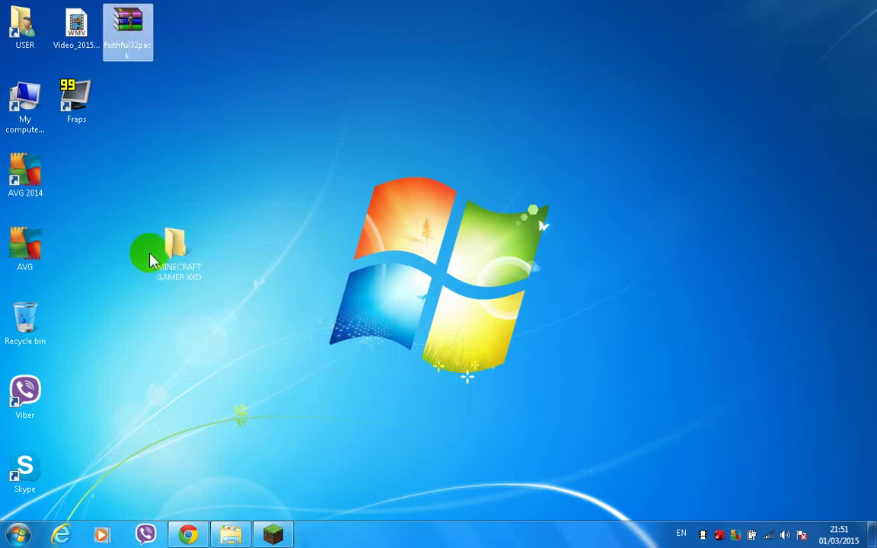
Open the Run dialog through the Start menu search
{"action": "left_click", "coordinate": [17, 534]}
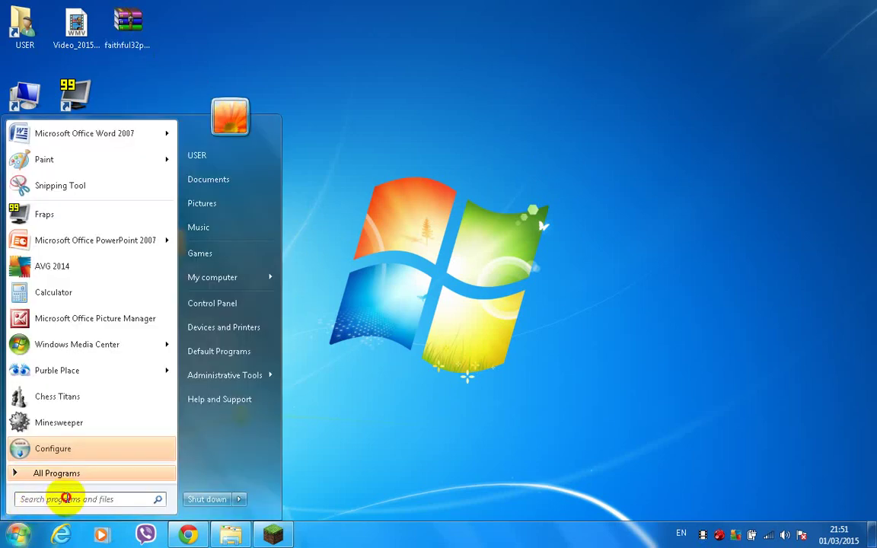
{"action": "type", "text": "r"}
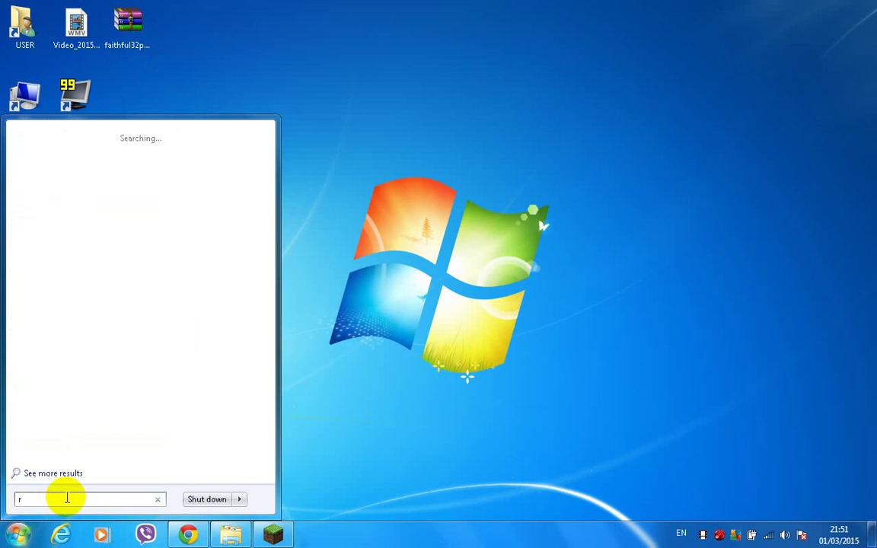
{"action": "key", "text": "Return"}
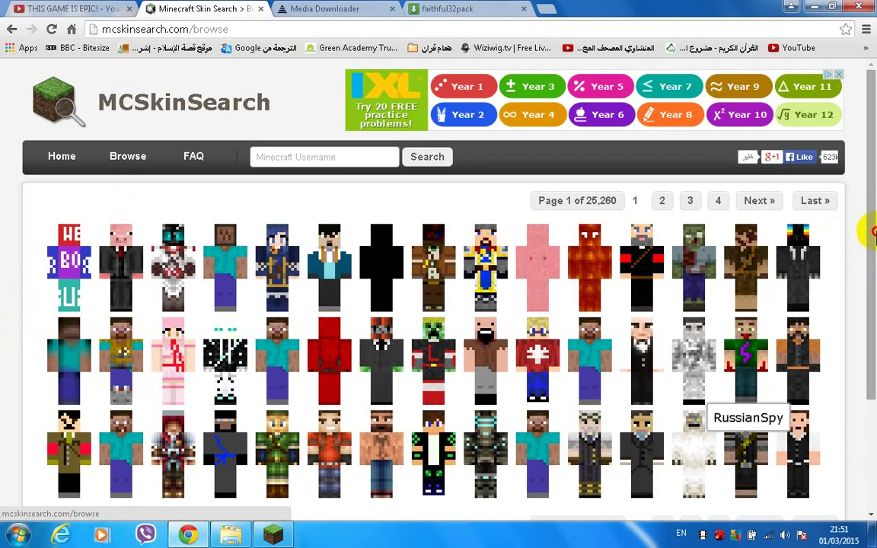
Go to the second skin page, close the ad, and open the yellow SpongeBob skin
{"action": "mouse_move", "coordinate": [873, 231]}
{"action": "left_mouse_down"}
{"action": "mouse_move", "coordinate": [875, 272]}
{"action": "mouse_move", "coordinate": [860, 287]}
{"action": "left_mouse_up"}
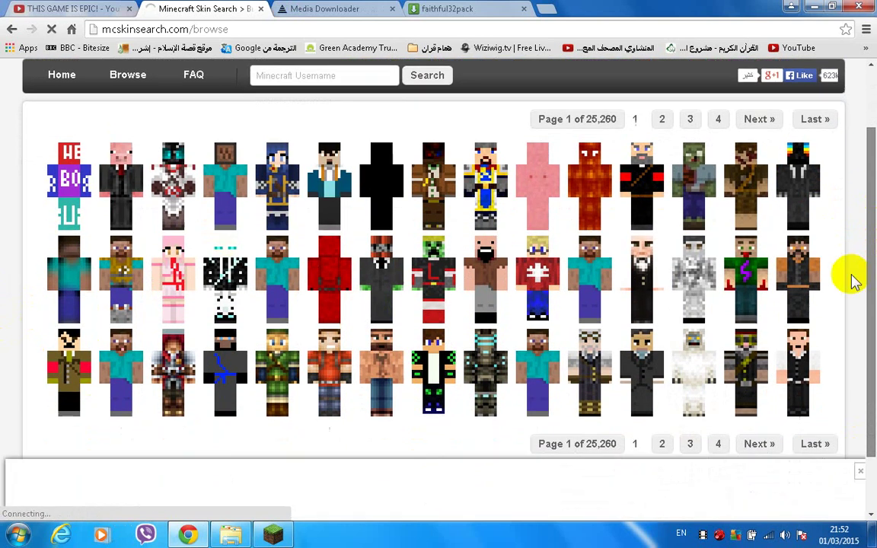
{"action": "left_click", "coordinate": [663, 128]}
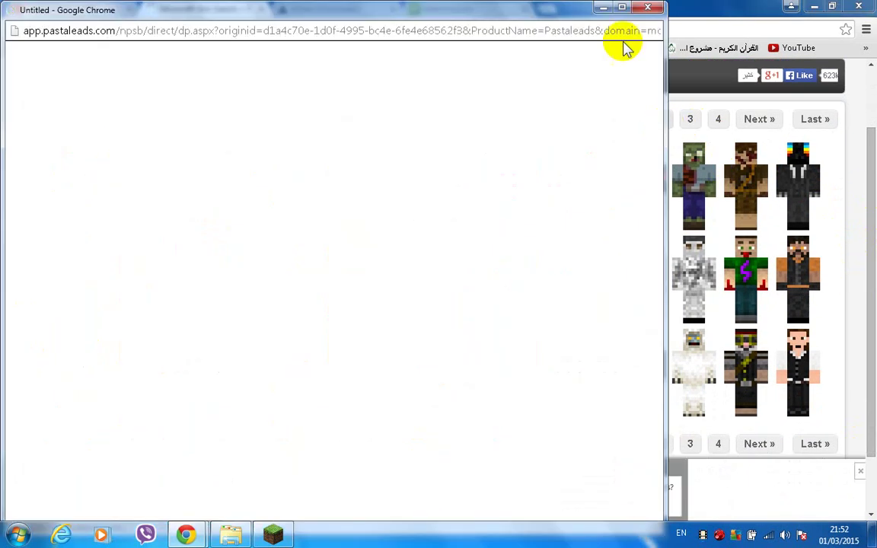
{"action": "left_click", "coordinate": [655, 9]}
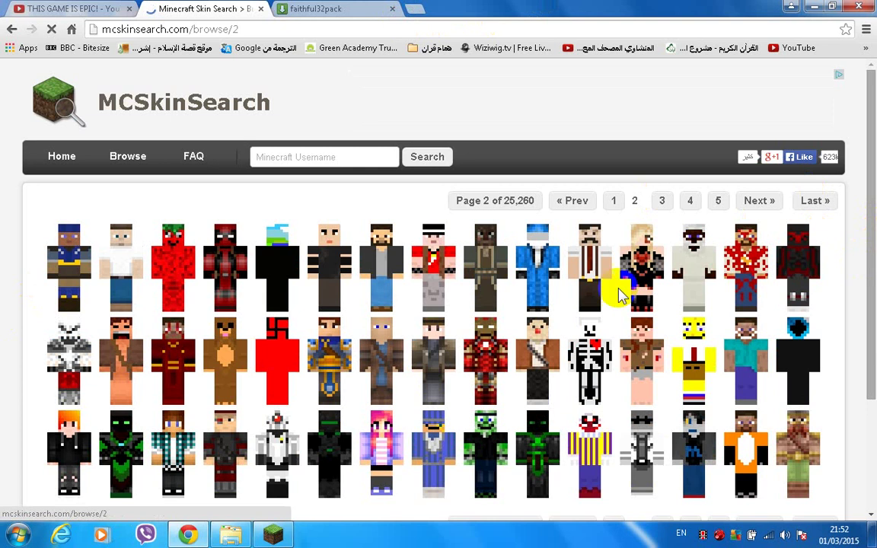
{"action": "left_click", "coordinate": [697, 364]}
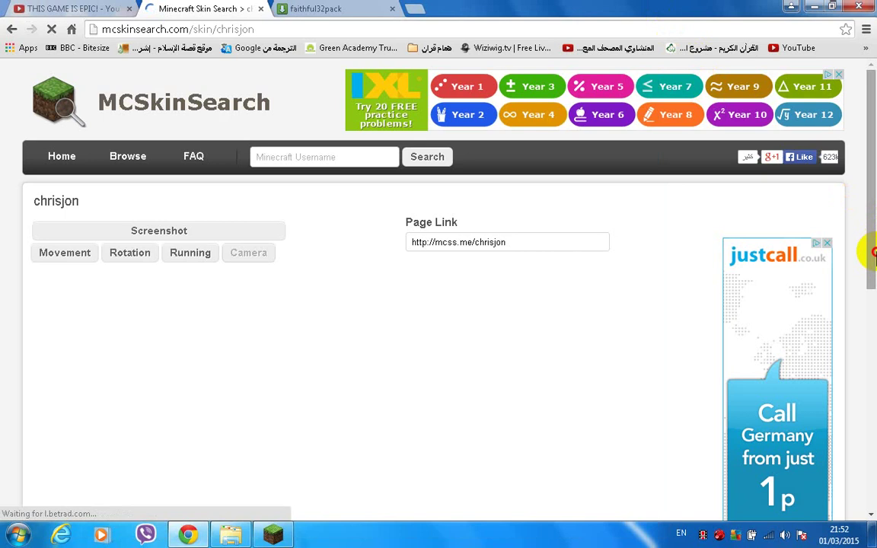
Download the SpongeBob skin as chrisjon.png and drag a copy onto the desktop
{"action": "scroll", "coordinate": [872, 254], "scroll_direction": "down", "scroll_amount": 1}
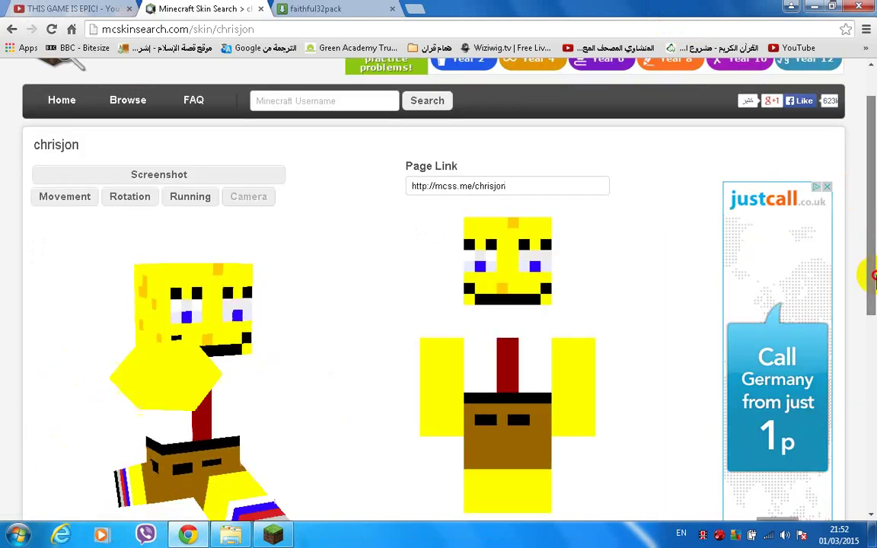
{"action": "scroll", "coordinate": [873, 284], "scroll_direction": "down", "scroll_amount": 2}
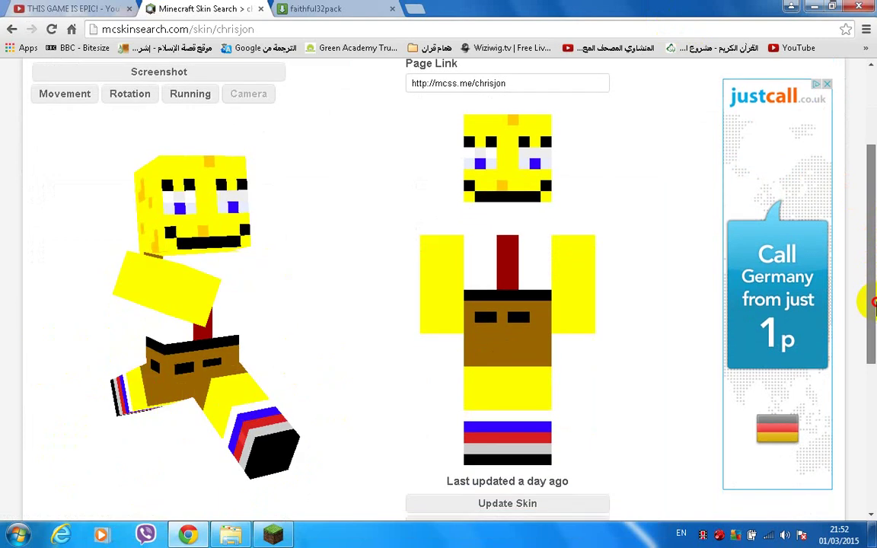
{"action": "scroll", "coordinate": [864, 320], "scroll_direction": "down", "scroll_amount": 1}
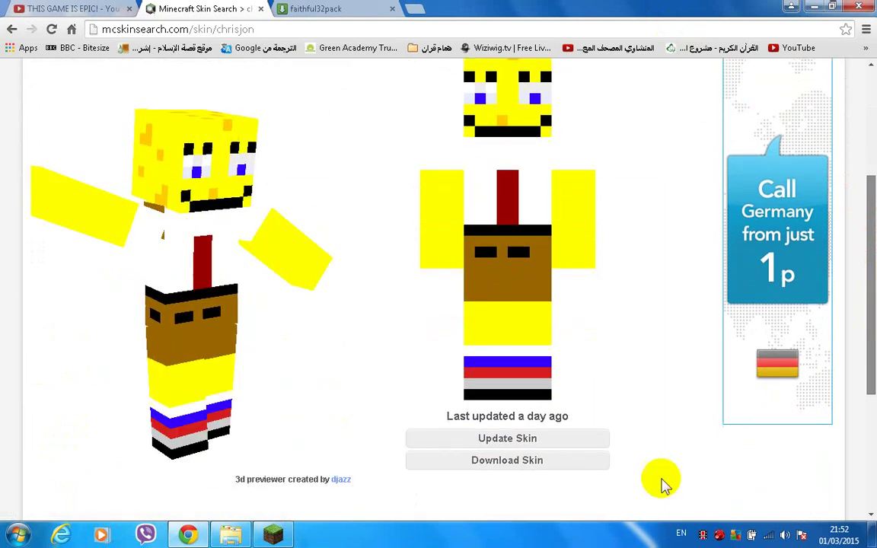
{"action": "left_click", "coordinate": [515, 466]}
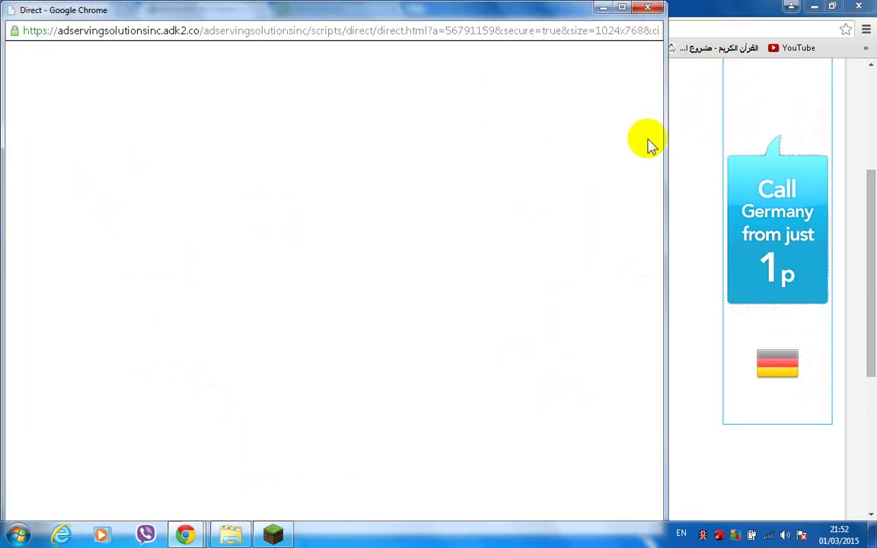
{"action": "left_click", "coordinate": [654, 9]}
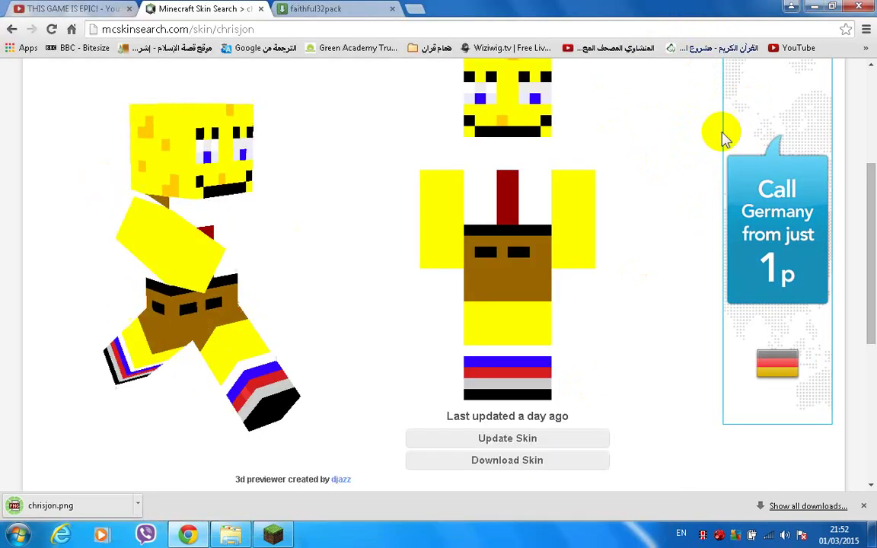
{"action": "left_click", "coordinate": [836, 8]}
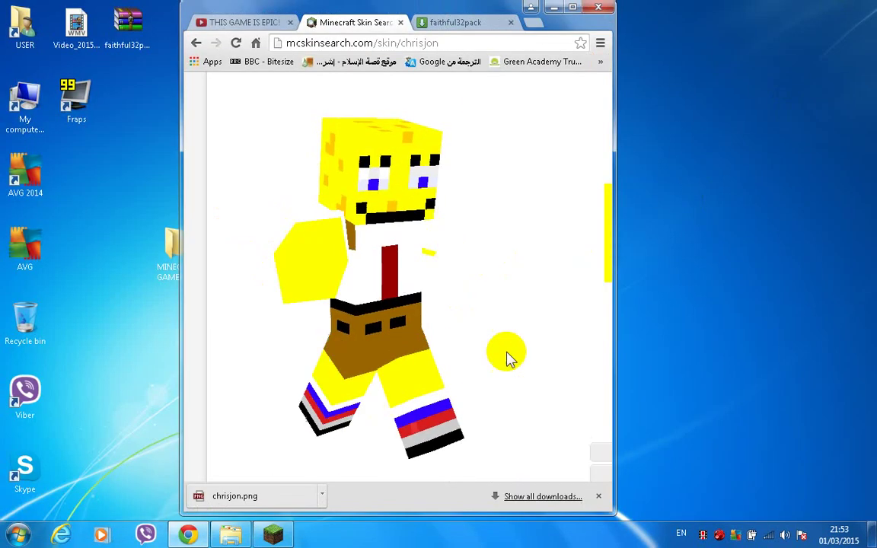
{"action": "mouse_move", "coordinate": [274, 495]}
{"action": "left_mouse_down"}
{"action": "mouse_move", "coordinate": [102, 394]}
{"action": "mouse_move", "coordinate": [89, 326]}
{"action": "left_mouse_up"}
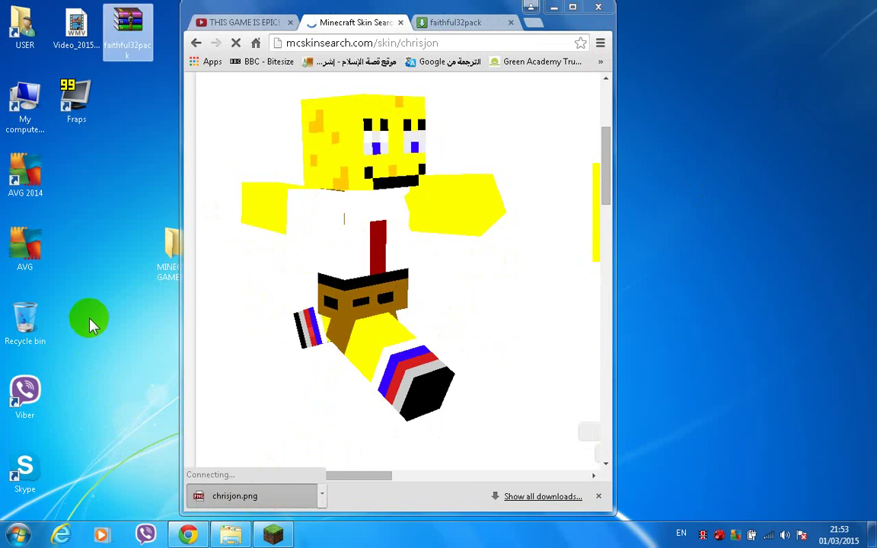
Rename the desktop chrisjon skin image to steve
{"action": "left_click", "coordinate": [554, 12]}
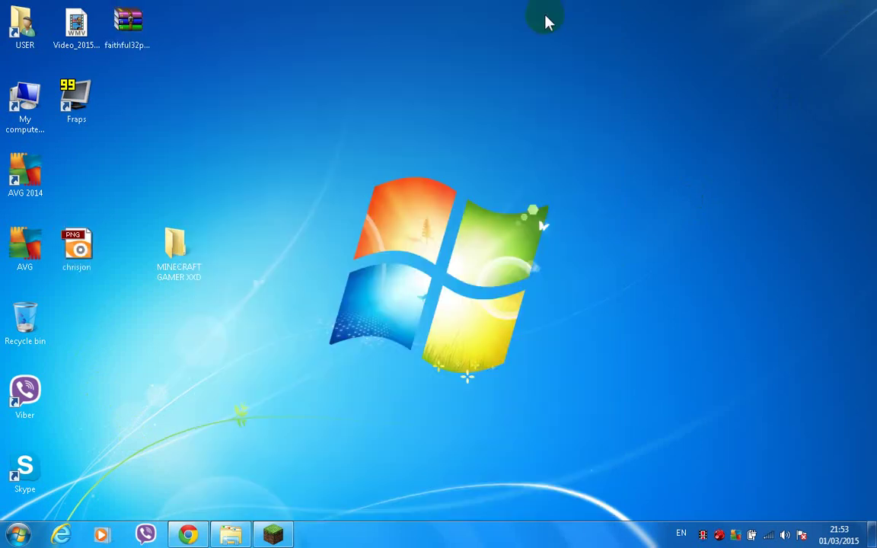
{"action": "right_click", "coordinate": [84, 255]}
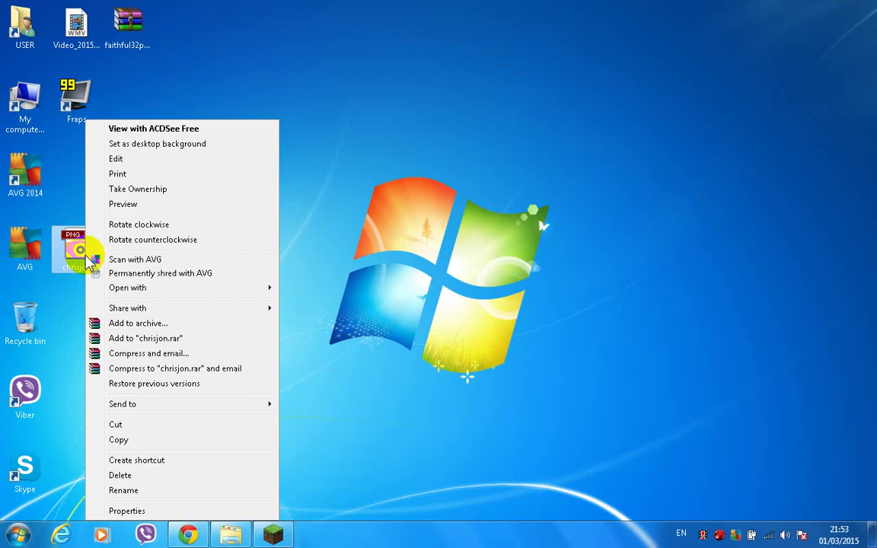
{"action": "left_click", "coordinate": [124, 491]}
{"action": "type", "text": "steve"}
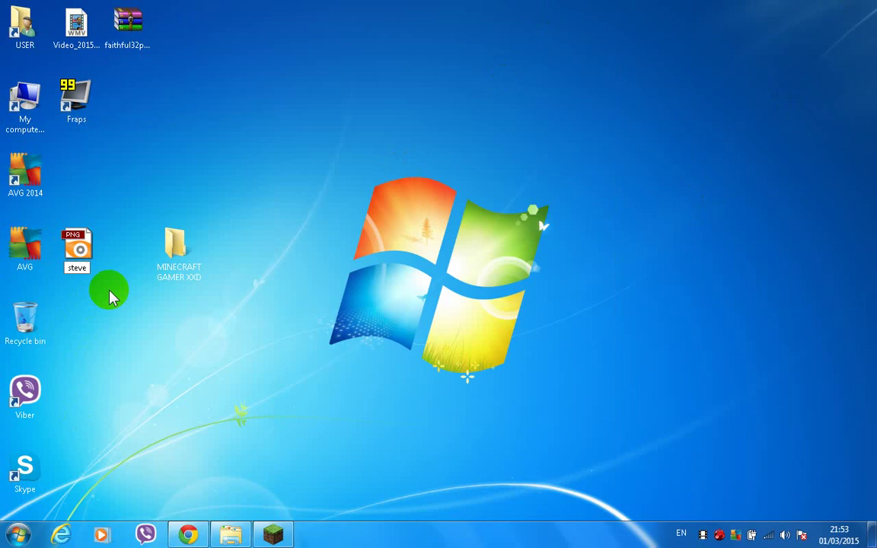
{"action": "key", "text": "Return"}
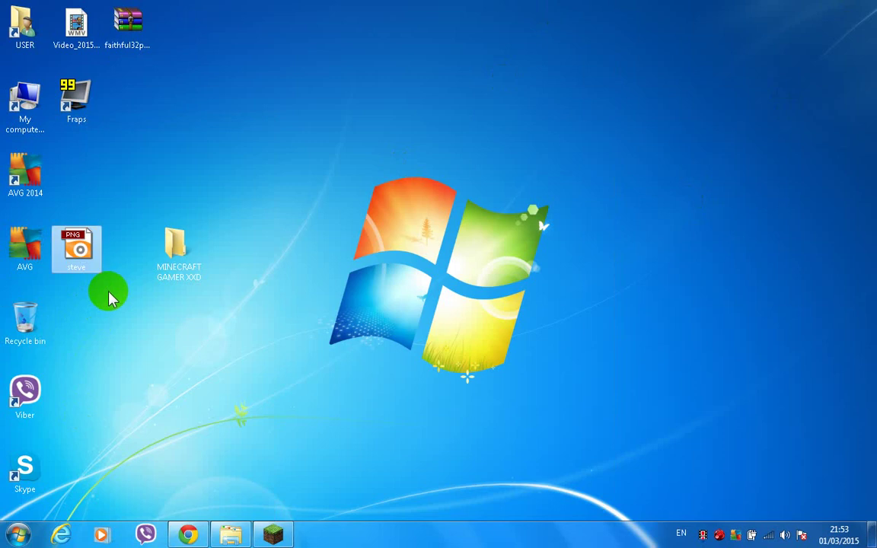
{"action": "left_click", "coordinate": [196, 258]}
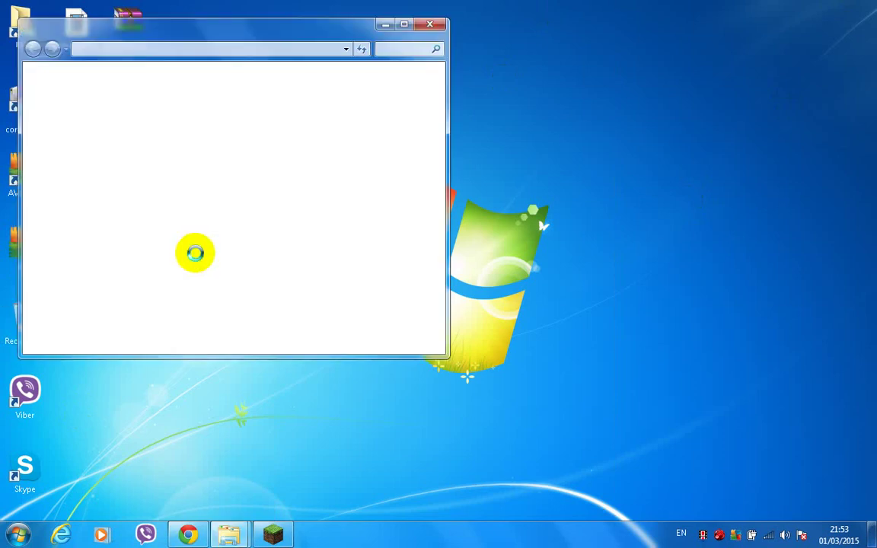
Navigate into MINECRAFT GAMER XXD's assets/minecraft/textures/entity folder
{"action": "left_click", "coordinate": [279, 126]}
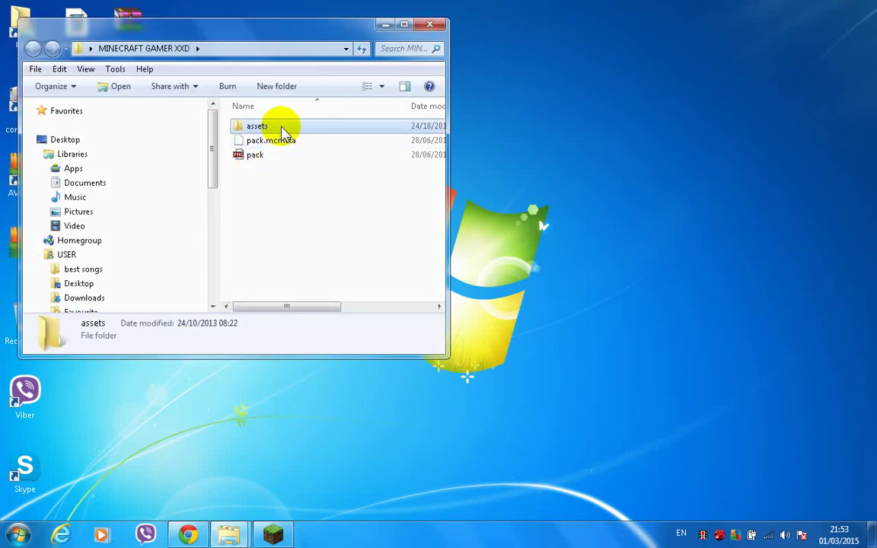
{"action": "double_click", "coordinate": [280, 126]}
{"action": "double_click", "coordinate": [285, 129]}
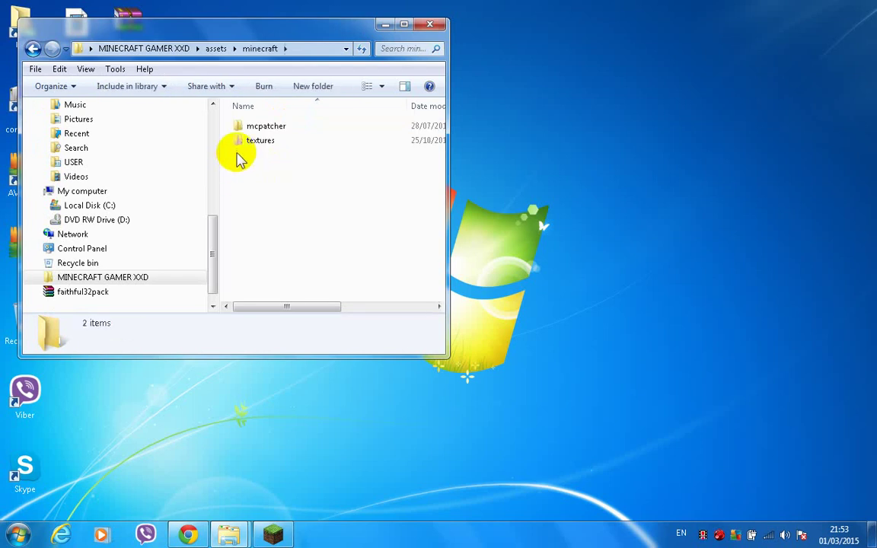
{"action": "double_click", "coordinate": [267, 141]}
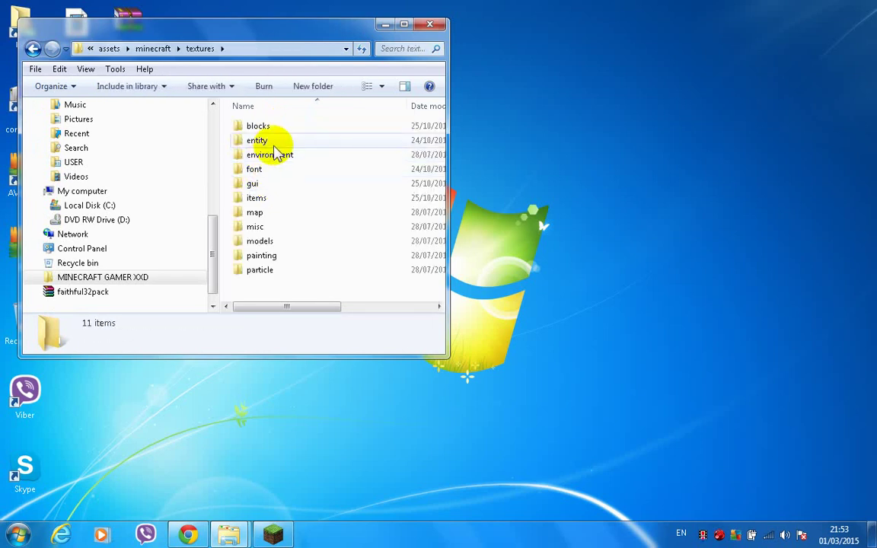
{"action": "double_click", "coordinate": [276, 141]}
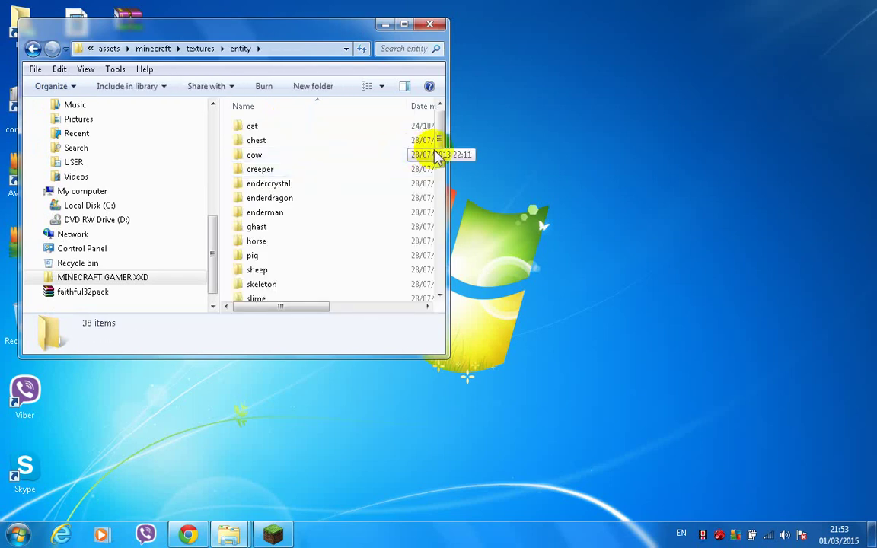
{"action": "left_click_drag", "start_coordinate": [435, 151], "coordinate": [442, 275]}
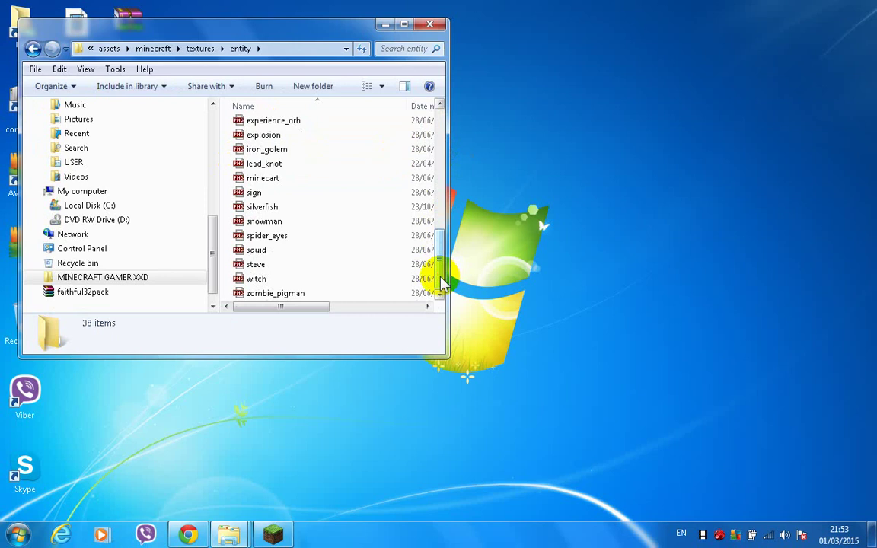
Delete the original steve skin and drag the SpongeBob steve image into entity
{"action": "left_click", "coordinate": [259, 264]}
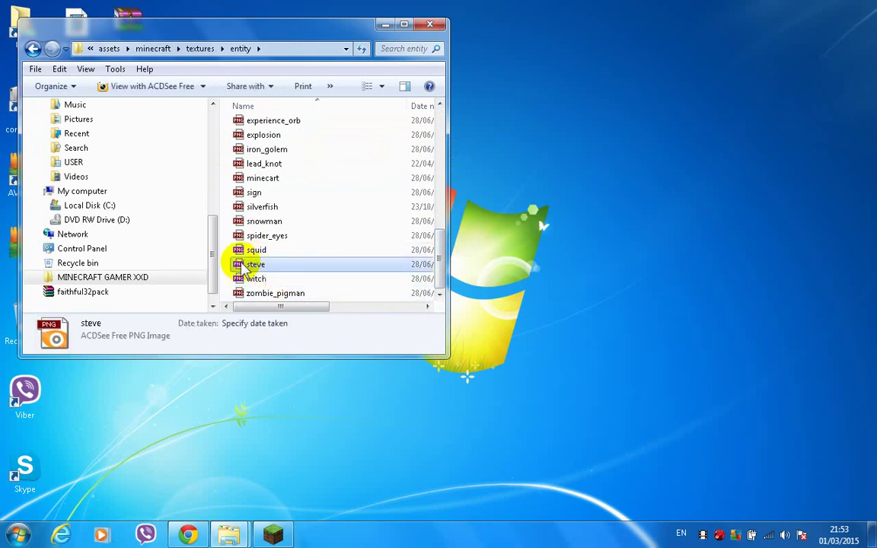
{"action": "right_click", "coordinate": [267, 268]}
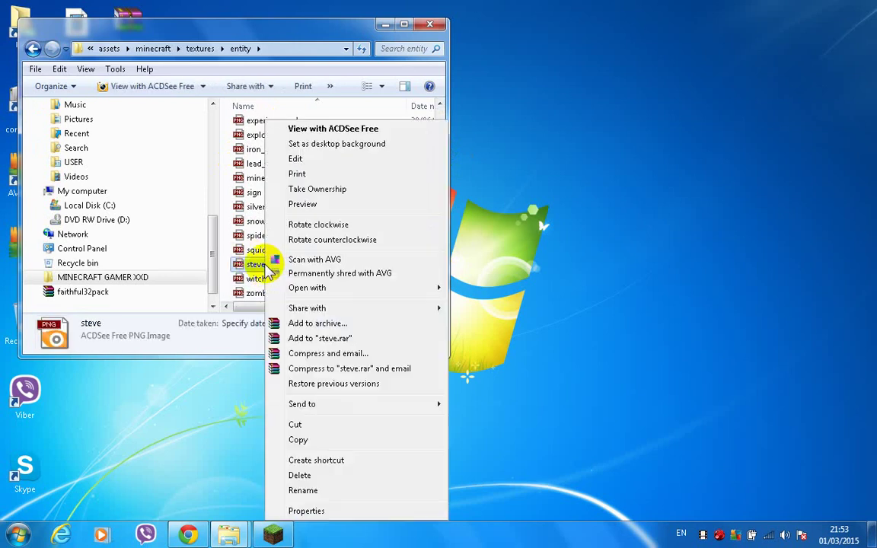
{"action": "left_click", "coordinate": [308, 475]}
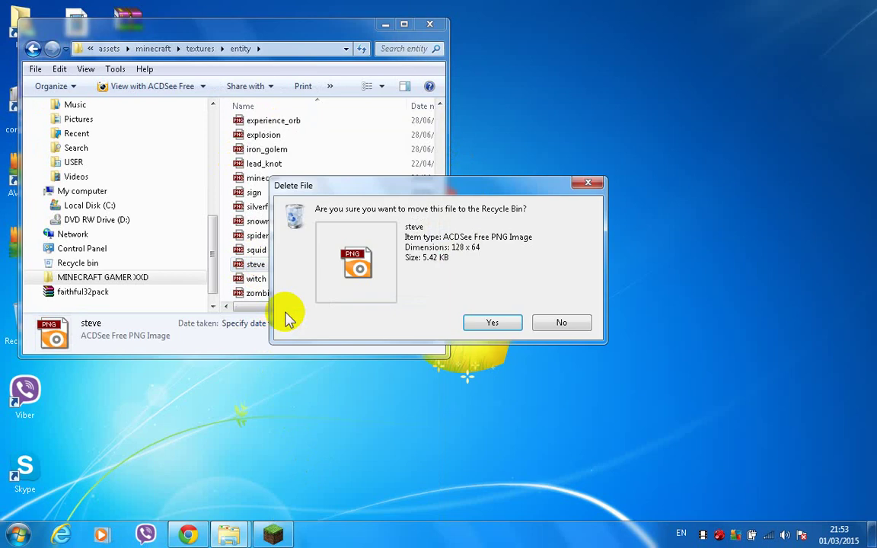
{"action": "left_click", "coordinate": [491, 323]}
{"action": "mouse_move", "coordinate": [335, 17]}
{"action": "left_mouse_down"}
{"action": "mouse_move", "coordinate": [623, 65]}
{"action": "mouse_move", "coordinate": [772, 73]}
{"action": "left_mouse_up"}
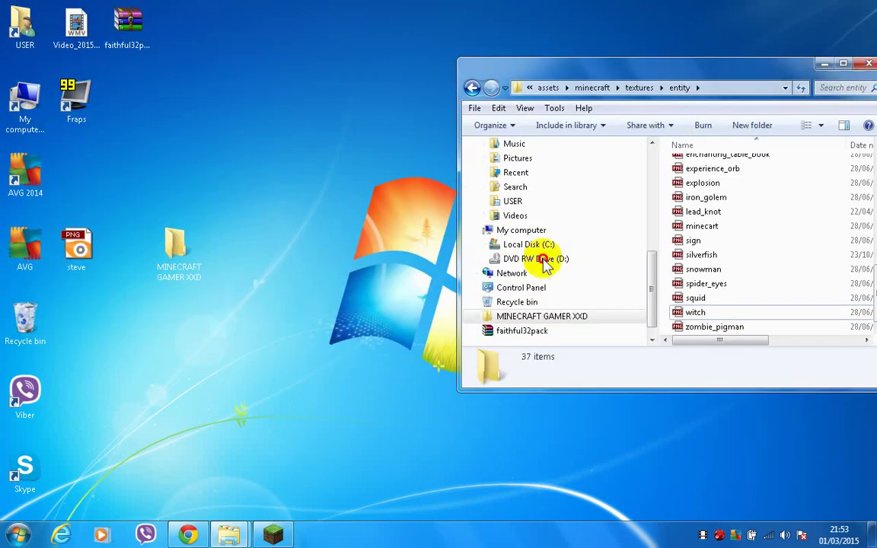
{"action": "mouse_move", "coordinate": [545, 263]}
{"action": "left_mouse_down"}
{"action": "mouse_move", "coordinate": [665, 257]}
{"action": "mouse_move", "coordinate": [699, 212]}
{"action": "left_mouse_up"}
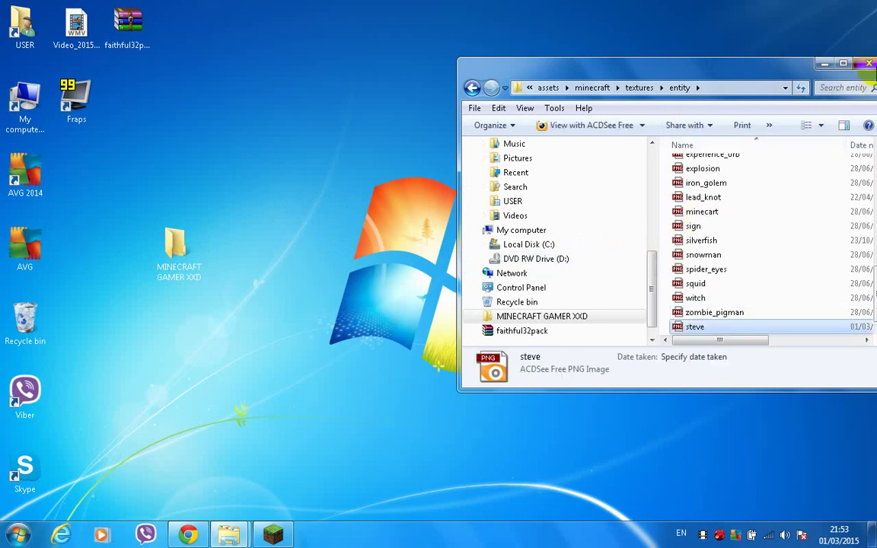
{"action": "left_click", "coordinate": [869, 63]}
Open .minecraft's resourcepacks folder via the %appdata Roaming folder
{"action": "left_click", "coordinate": [16, 534]}
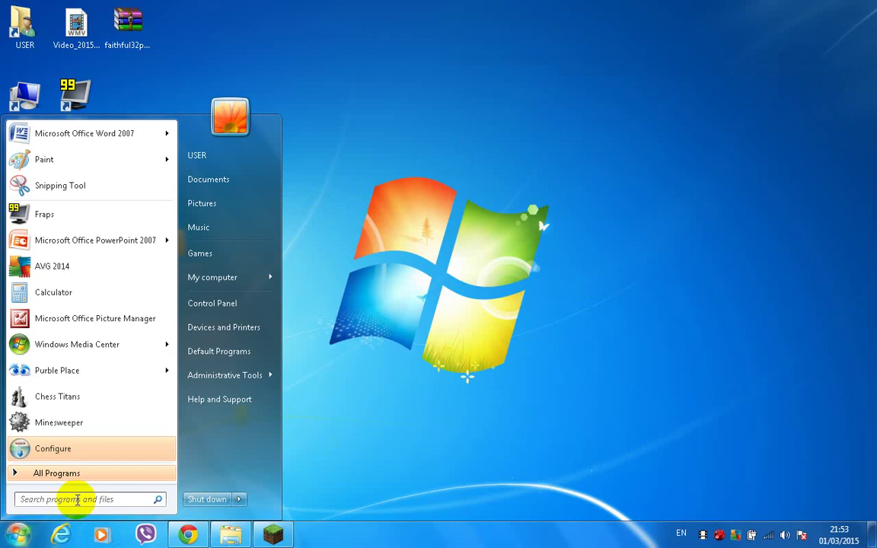
{"action": "type", "text": "%appdata"}
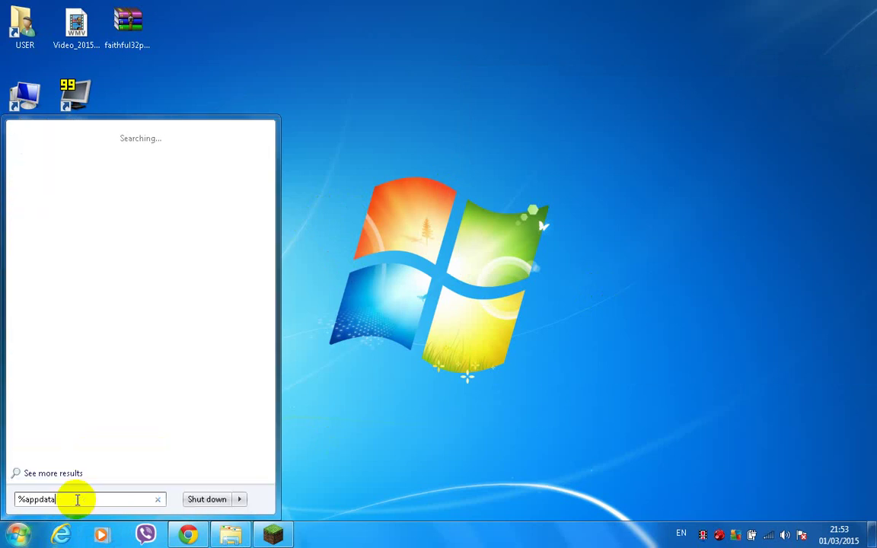
{"action": "key", "text": "Return"}
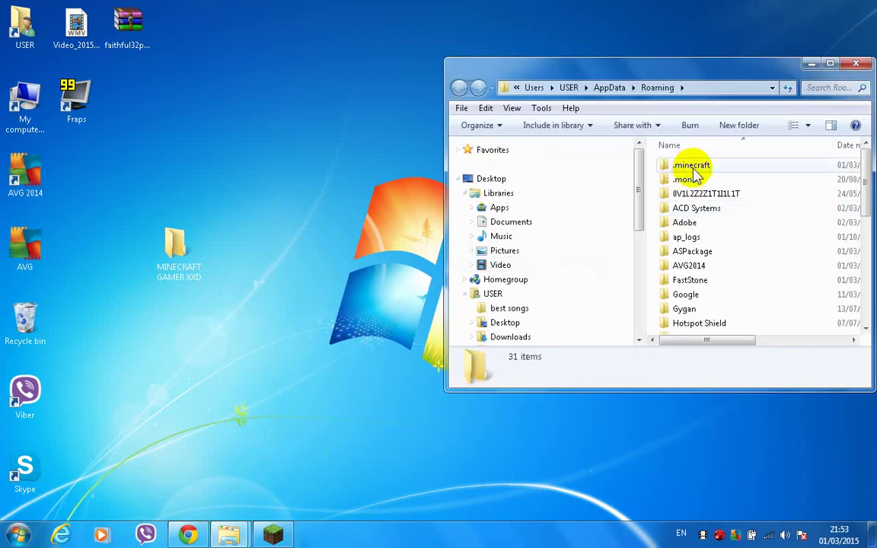
{"action": "scroll", "coordinate": [789, 287], "scroll_direction": "down", "scroll_amount": 2}
{"action": "scroll", "coordinate": [789, 288], "scroll_direction": "up", "scroll_amount": 2}
{"action": "left_click", "coordinate": [732, 166]}
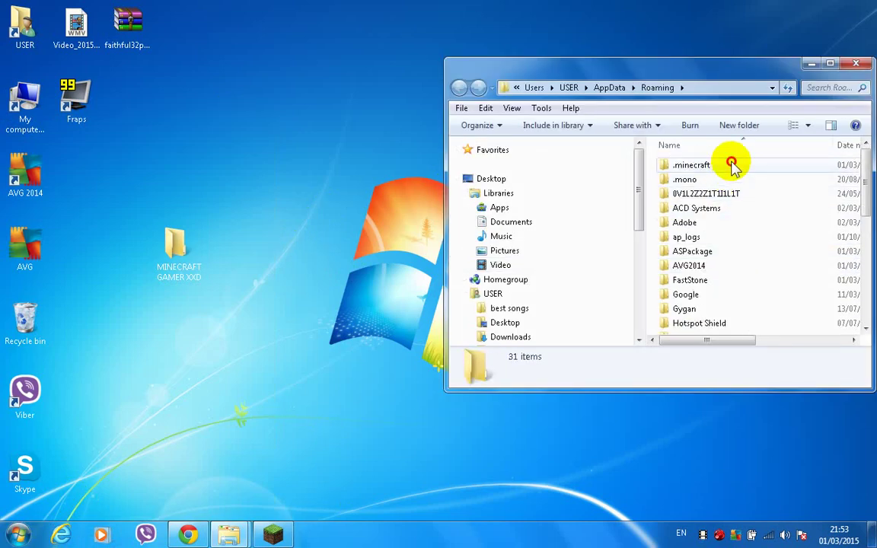
{"action": "double_click", "coordinate": [730, 166]}
{"action": "scroll", "coordinate": [732, 217], "scroll_direction": "down", "scroll_amount": 1}
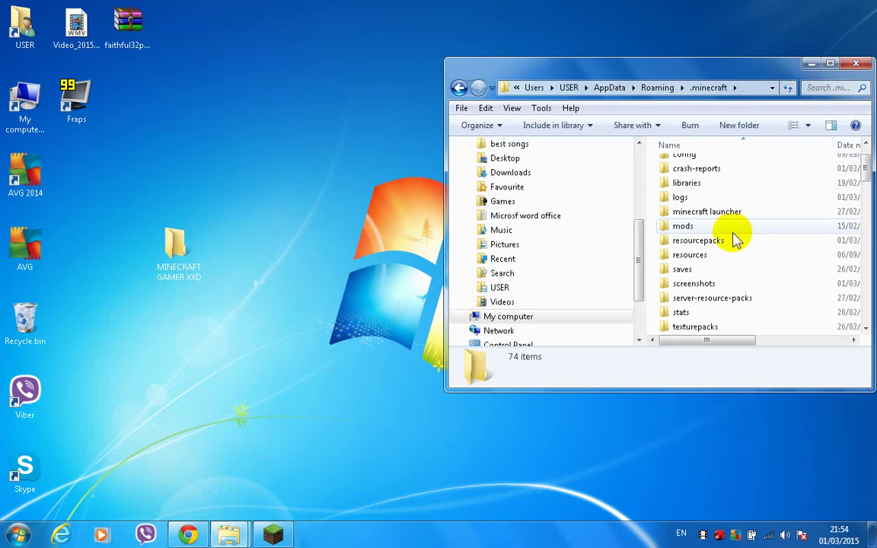
{"action": "double_click", "coordinate": [729, 241]}
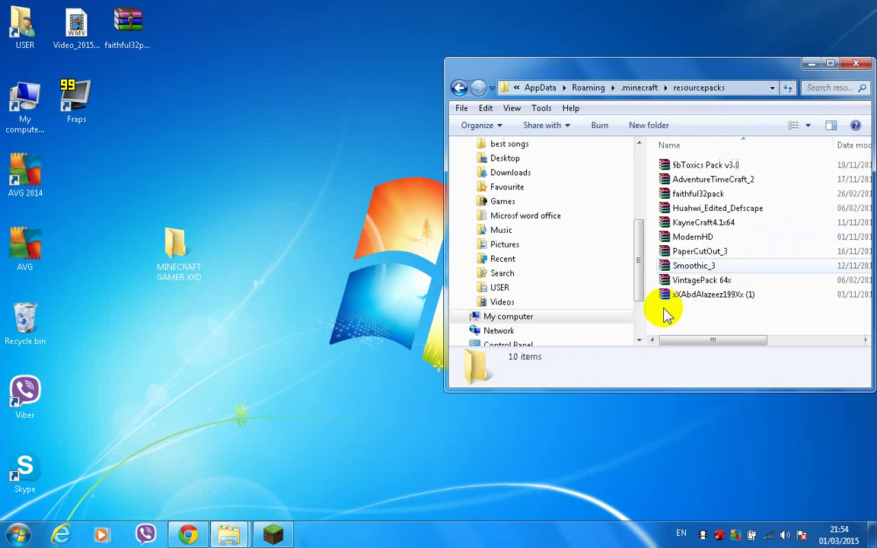
Move the desktop MINECRAFT GAMER XXD folder into resourcepacks
{"action": "left_click", "coordinate": [230, 293]}
{"action": "left_click_drag", "start_coordinate": [231, 293], "coordinate": [665, 319]}
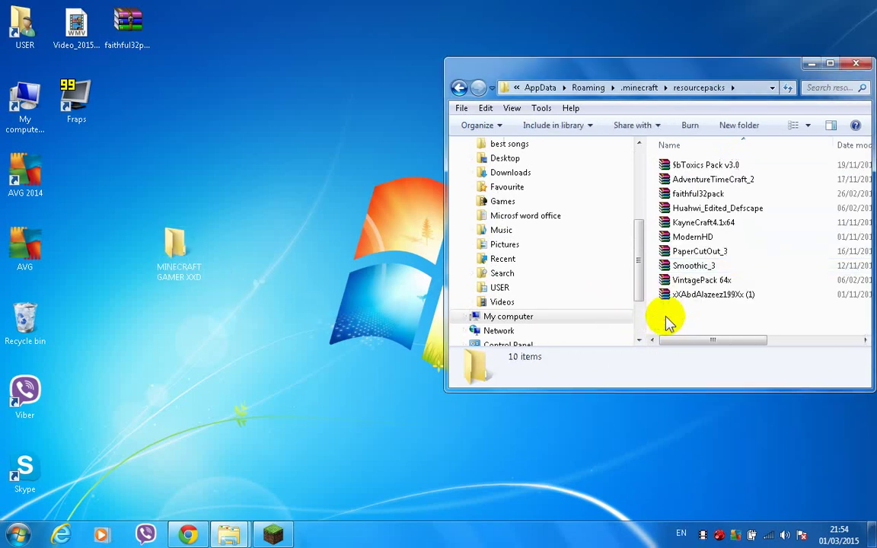
{"action": "left_click", "coordinate": [865, 68]}
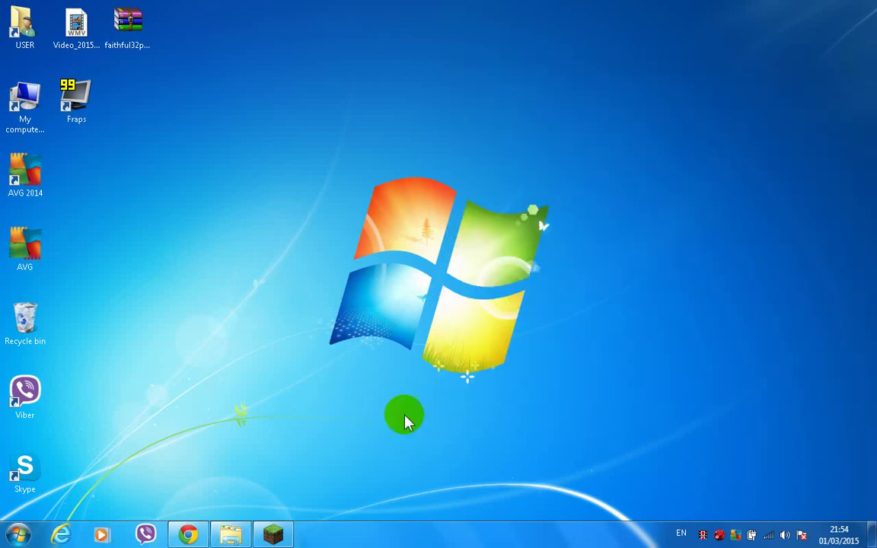
Open the Minecraft Launcher and launch version 1.7.2
{"action": "left_click", "coordinate": [280, 536]}
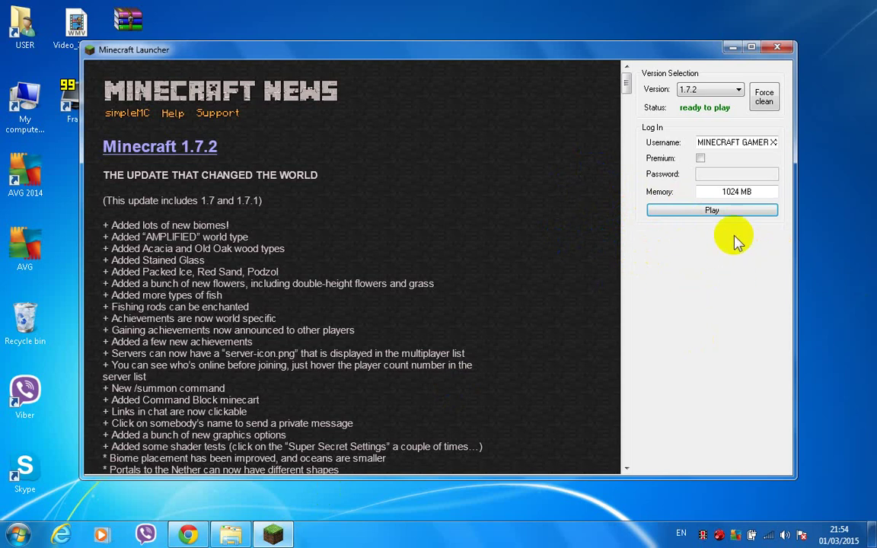
{"action": "left_click", "coordinate": [728, 212]}
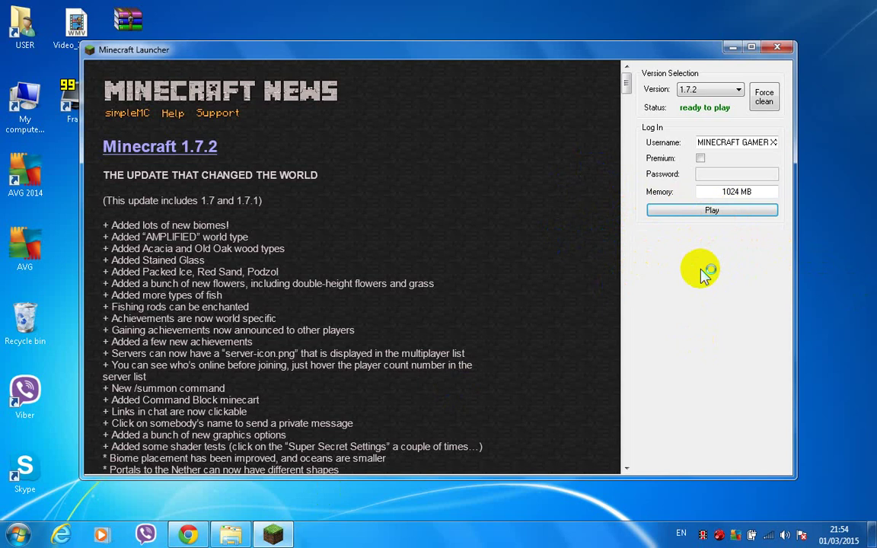
Minimize the launcher and refresh the desktop several times
{"action": "left_click", "coordinate": [729, 49]}
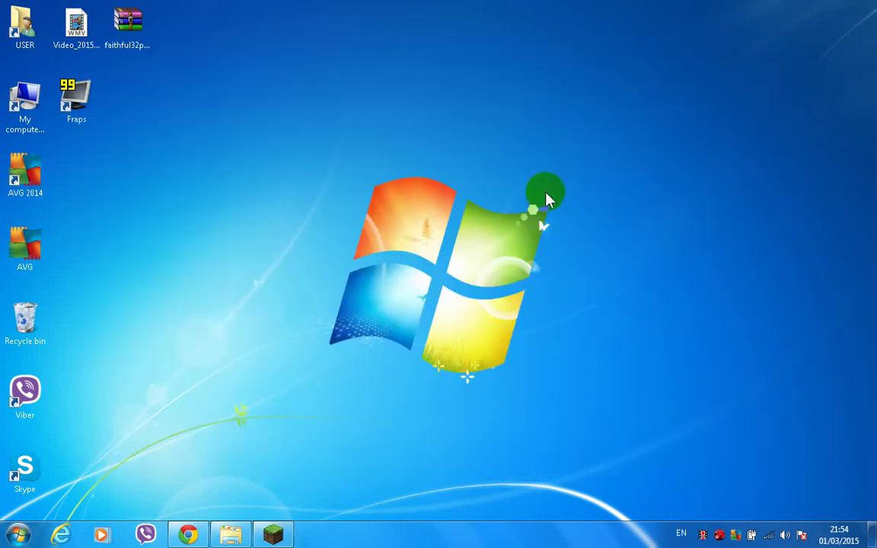
{"action": "mouse_move", "coordinate": [257, 153]}
{"action": "left_mouse_down"}
{"action": "mouse_move", "coordinate": [466, 314]}
{"action": "mouse_move", "coordinate": [597, 385]}
{"action": "mouse_move", "coordinate": [614, 409]}
{"action": "left_mouse_up"}
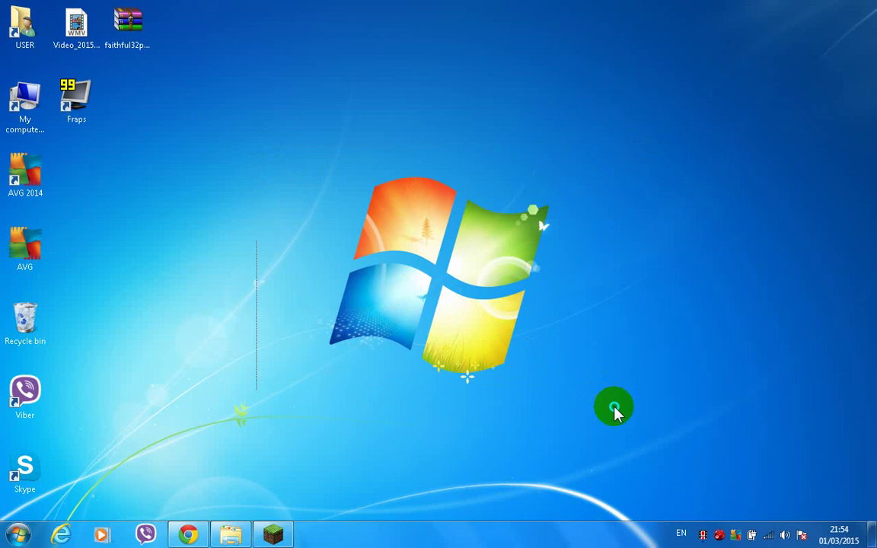
{"action": "right_click", "coordinate": [329, 211]}
{"action": "left_click", "coordinate": [331, 187]}
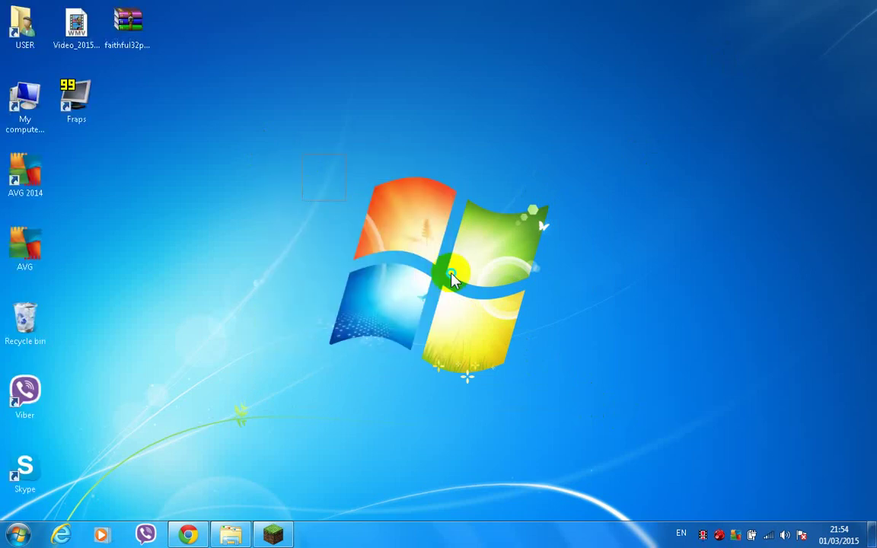
{"action": "mouse_move", "coordinate": [452, 279]}
{"action": "left_mouse_down"}
{"action": "mouse_move", "coordinate": [607, 392]}
{"action": "mouse_move", "coordinate": [580, 376]}
{"action": "left_mouse_up"}
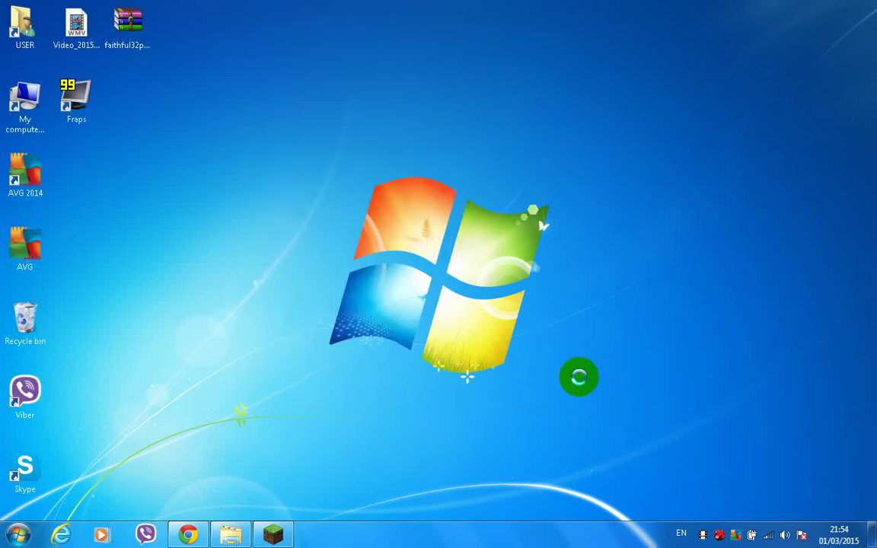
{"action": "right_click", "coordinate": [377, 218]}
{"action": "left_click", "coordinate": [299, 192]}
{"action": "left_click", "coordinate": [561, 398]}
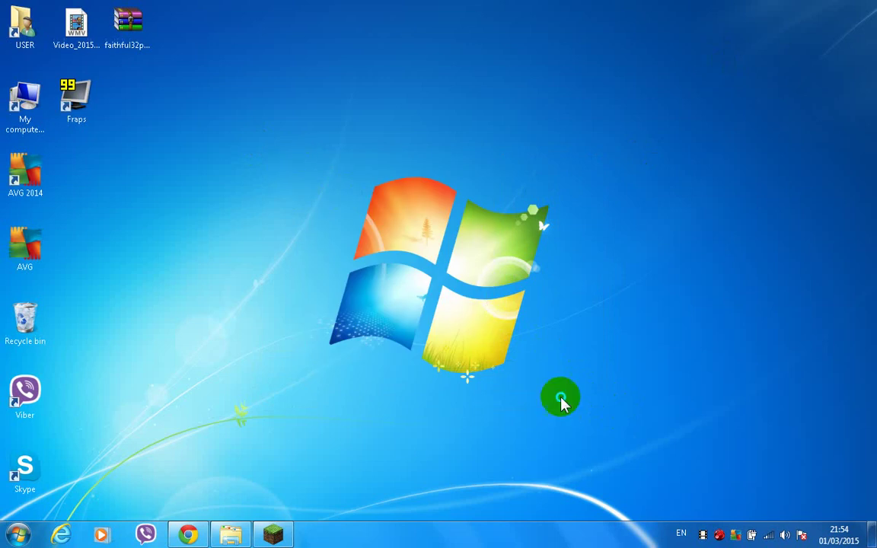
{"action": "mouse_move", "coordinate": [291, 162]}
{"action": "left_mouse_down"}
{"action": "mouse_move", "coordinate": [597, 414]}
{"action": "mouse_move", "coordinate": [591, 408]}
{"action": "left_mouse_up"}
{"action": "left_click", "coordinate": [468, 284]}
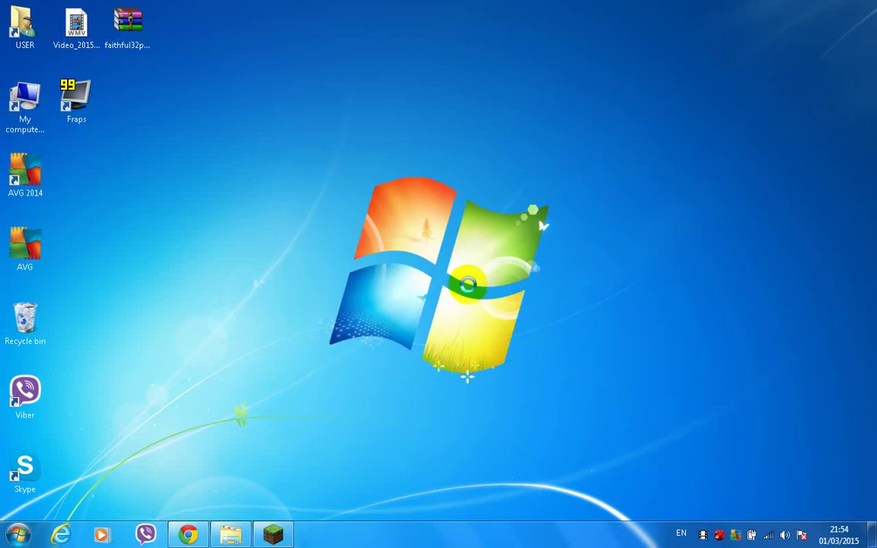
{"action": "right_click", "coordinate": [290, 165]}
{"action": "left_click", "coordinate": [399, 203]}
{"action": "left_click", "coordinate": [232, 497]}
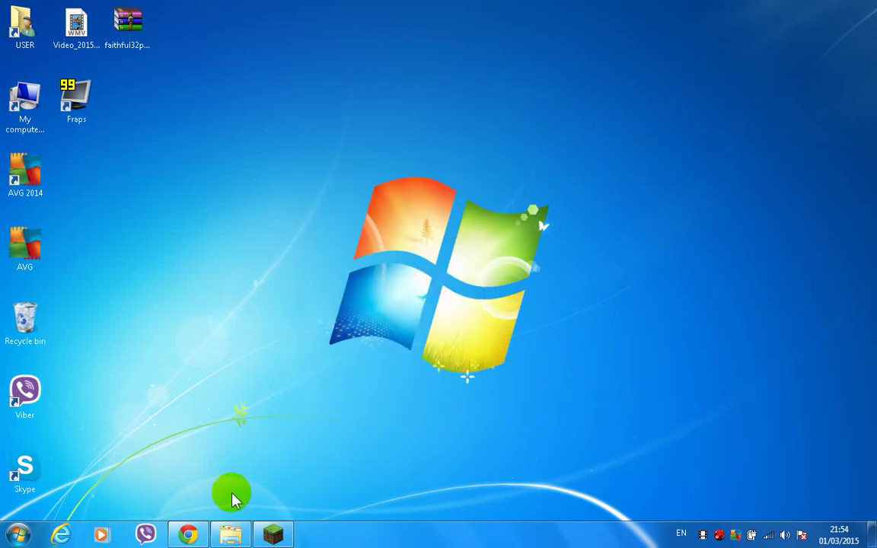
Bring the launcher back, minimize it again, and refresh the desktop once more
{"action": "left_click", "coordinate": [273, 533]}
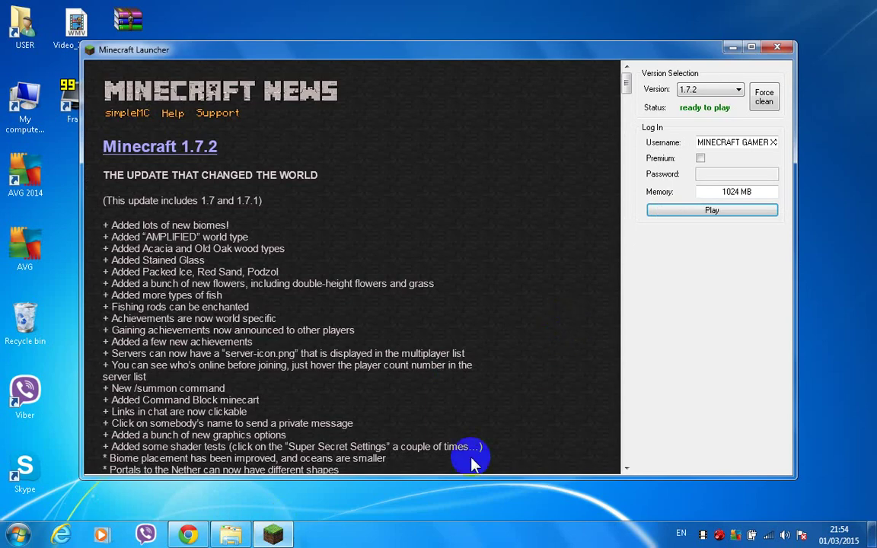
{"action": "left_click", "coordinate": [735, 48]}
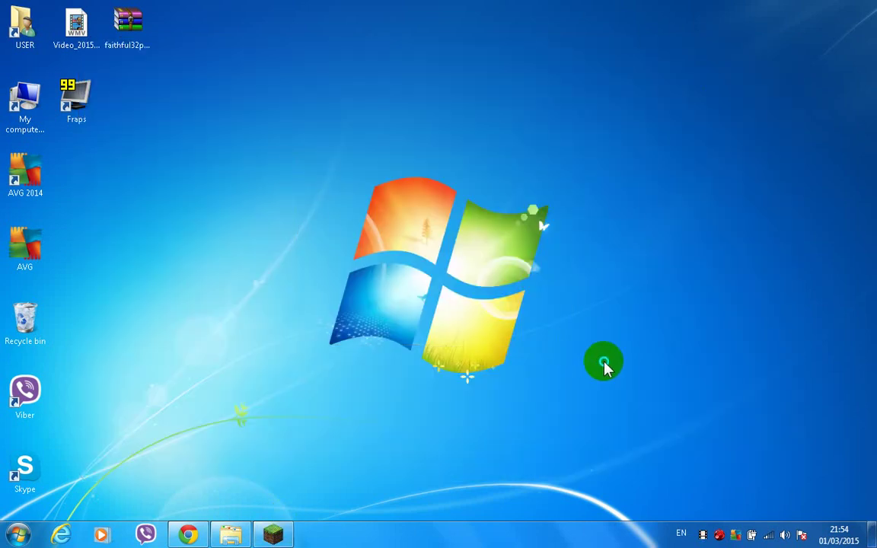
{"action": "right_click", "coordinate": [299, 166]}
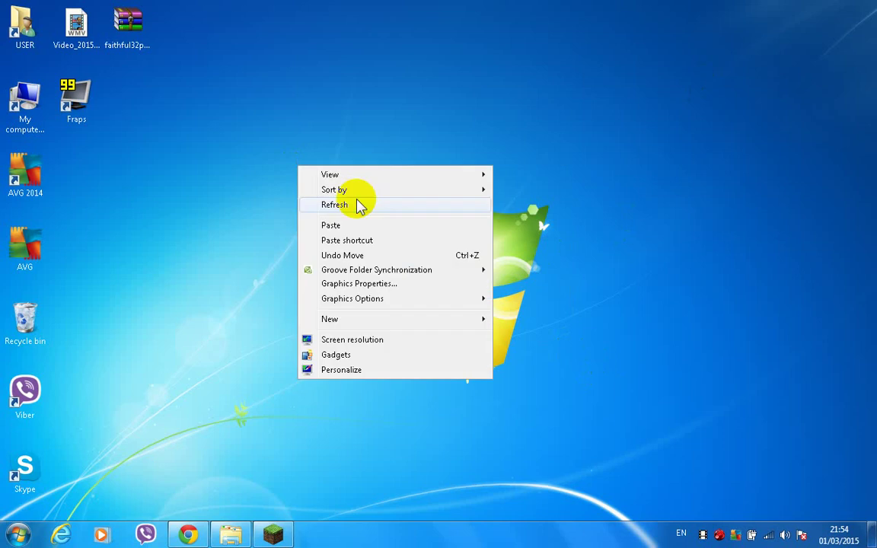
{"action": "left_click", "coordinate": [357, 204]}
{"action": "left_click_drag", "start_coordinate": [309, 157], "coordinate": [580, 403]}
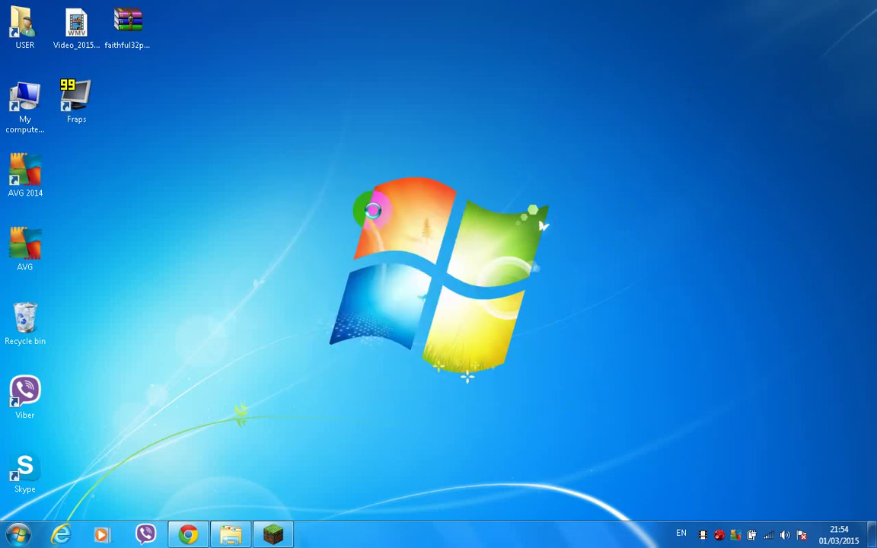
{"action": "right_click", "coordinate": [308, 158]}
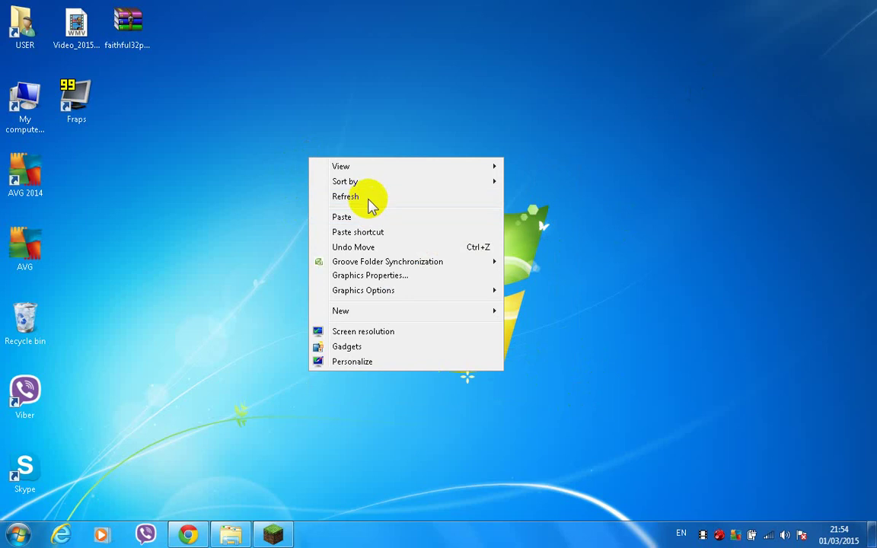
{"action": "left_click", "coordinate": [288, 171]}
{"action": "mouse_move", "coordinate": [289, 176]}
{"action": "left_mouse_down"}
{"action": "mouse_move", "coordinate": [539, 352]}
{"action": "mouse_move", "coordinate": [608, 415]}
{"action": "left_mouse_up"}
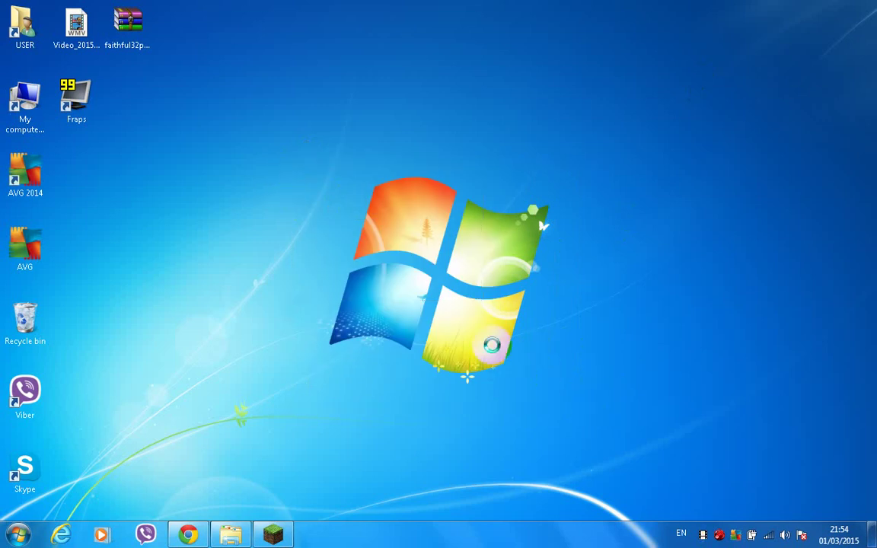
{"action": "right_click", "coordinate": [290, 169]}
{"action": "left_click", "coordinate": [278, 385]}
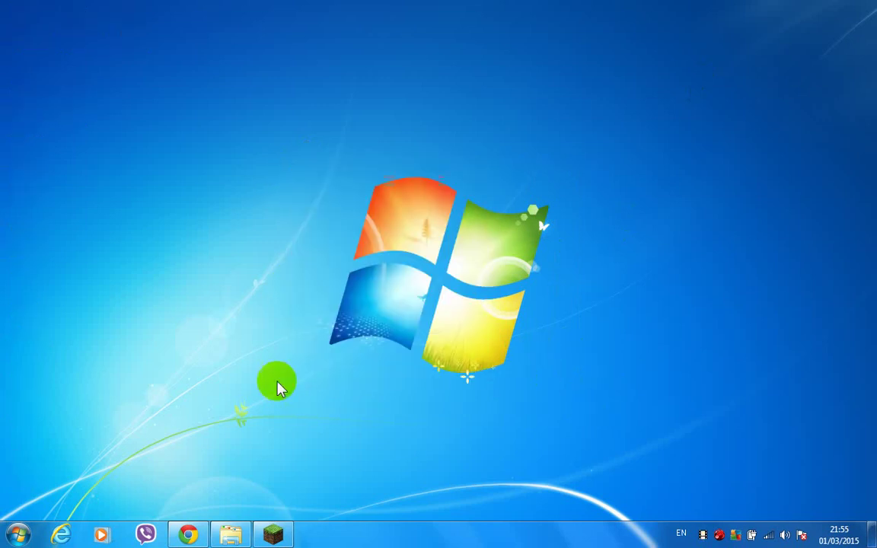
Maximize the Minecraft game window and go to Options, then Resource Packs
{"action": "left_click", "coordinate": [262, 537]}
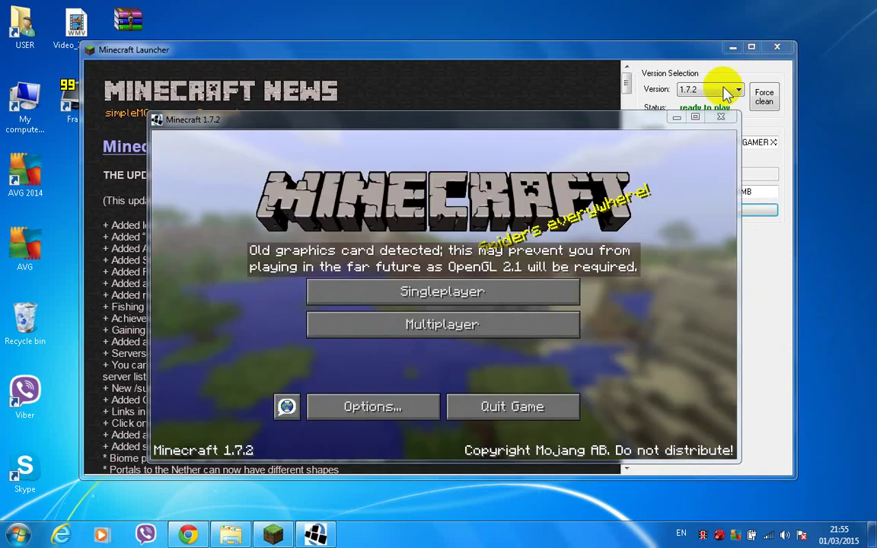
{"action": "left_click", "coordinate": [695, 116]}
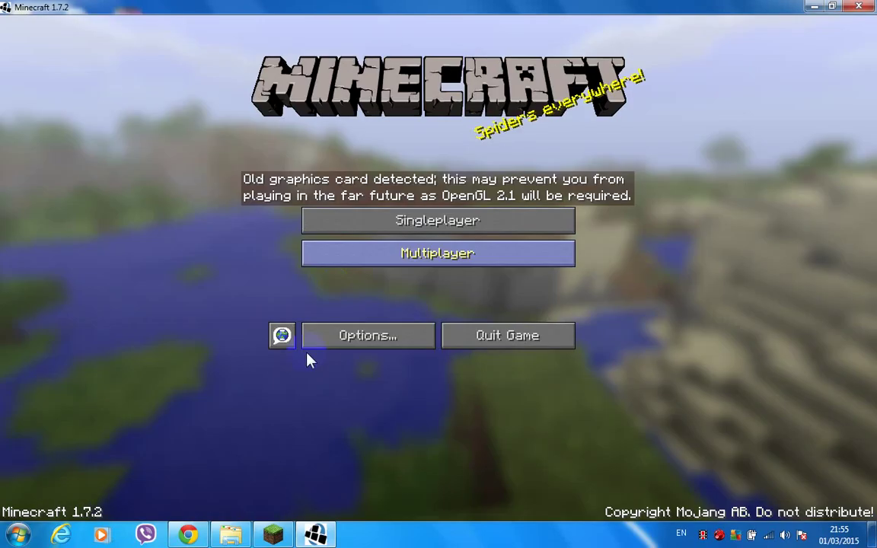
{"action": "left_click", "coordinate": [385, 344]}
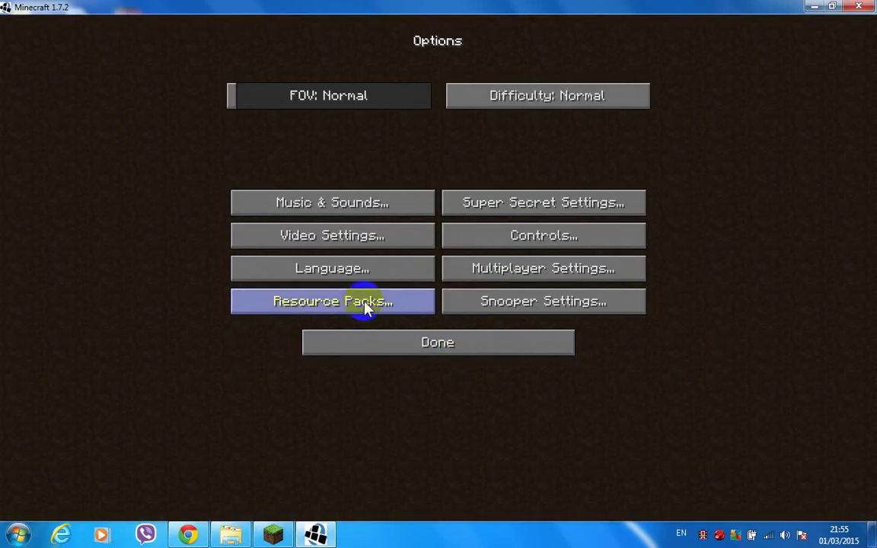
{"action": "left_click", "coordinate": [364, 304]}
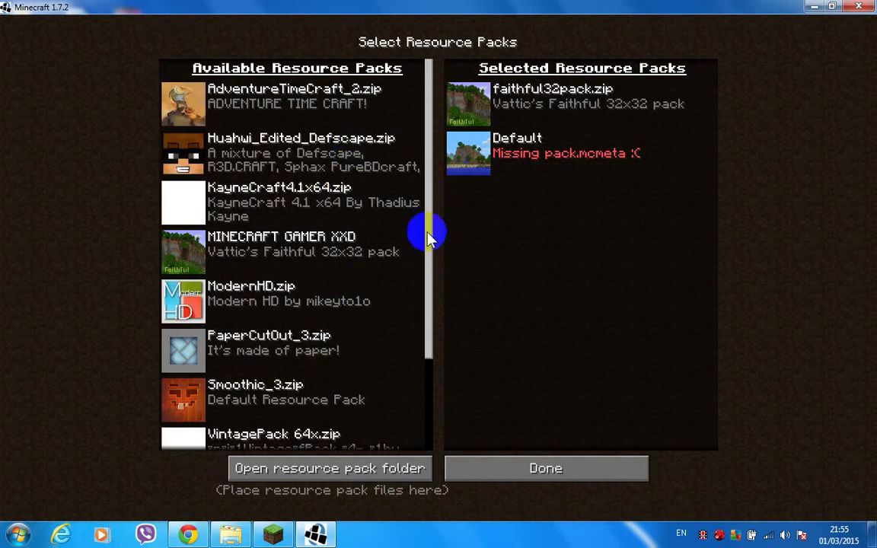
Activate MINECRAFT GAMER XXD, deselect faithful32pack.zip, and return to the title screen
{"action": "left_click_drag", "start_coordinate": [430, 228], "coordinate": [430, 236]}
{"action": "scroll", "coordinate": [404, 237], "scroll_direction": "down", "scroll_amount": 1}
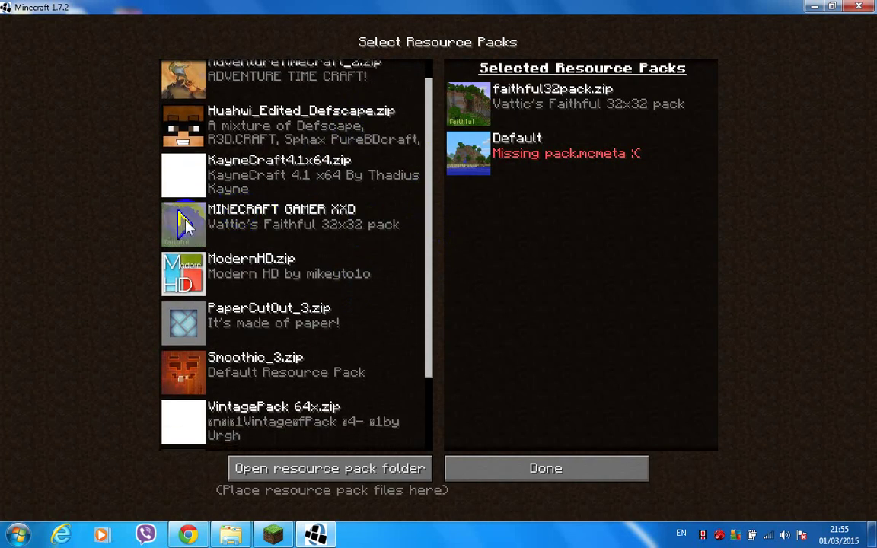
{"action": "left_click", "coordinate": [179, 220]}
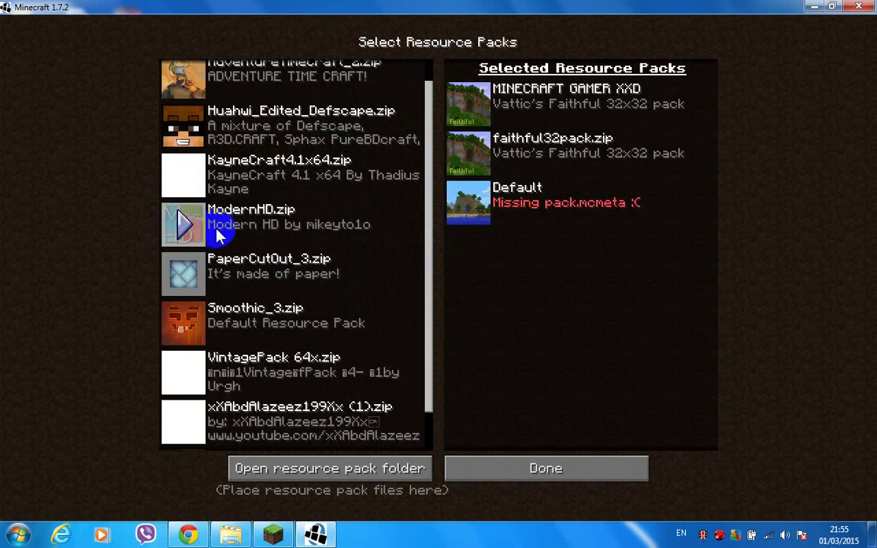
{"action": "left_click", "coordinate": [461, 149]}
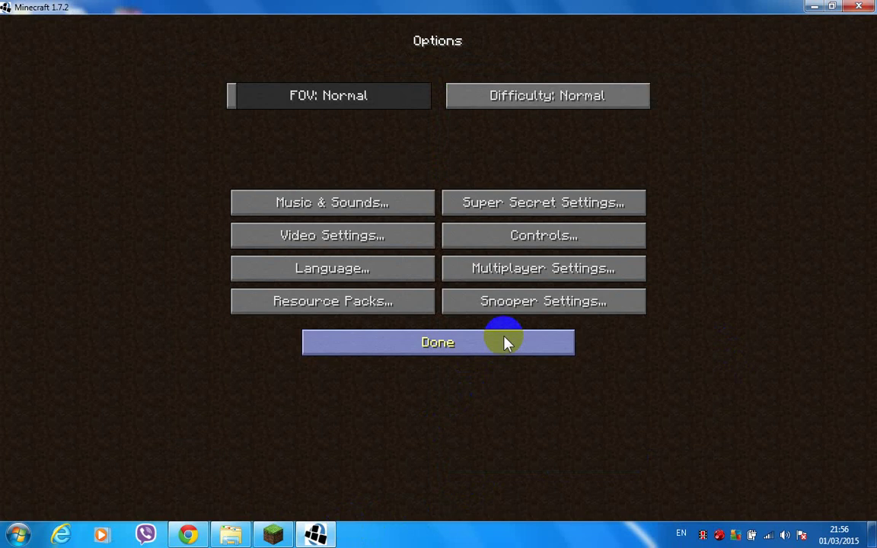
{"action": "left_click", "coordinate": [504, 340]}
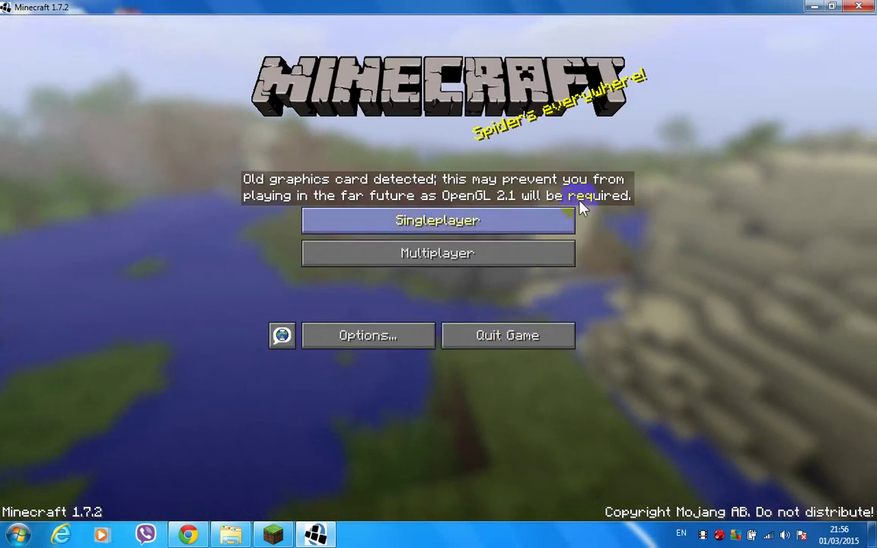
Load the 'mining craft' singleplayer world and take control of the player in-game
{"action": "left_click", "coordinate": [723, 253]}
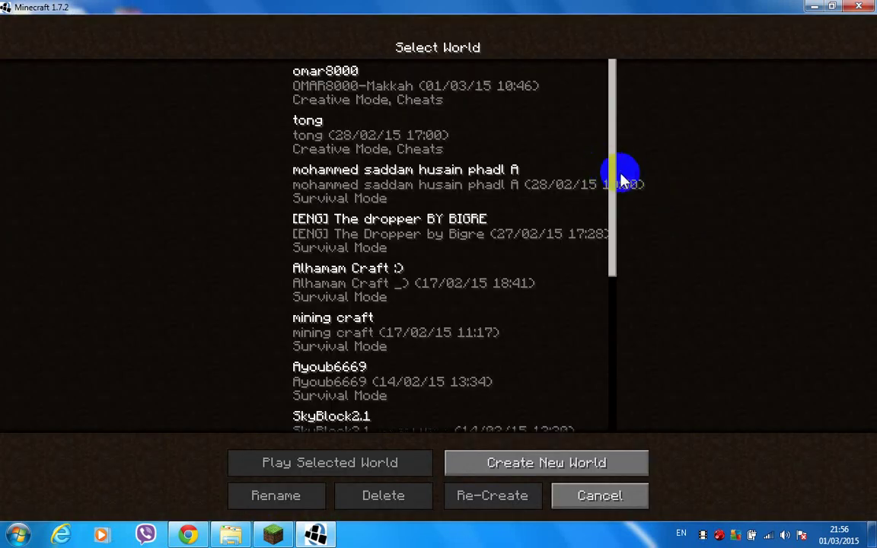
{"action": "mouse_move", "coordinate": [623, 172]}
{"action": "left_mouse_down"}
{"action": "mouse_move", "coordinate": [618, 341]}
{"action": "mouse_move", "coordinate": [613, 251]}
{"action": "left_mouse_up"}
{"action": "left_click", "coordinate": [398, 221]}
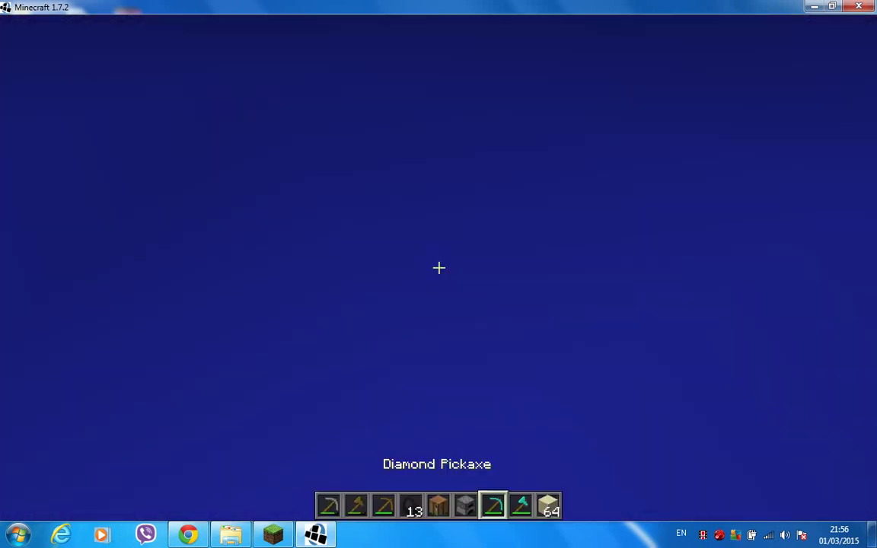
{"action": "left_click", "coordinate": [438, 268]}
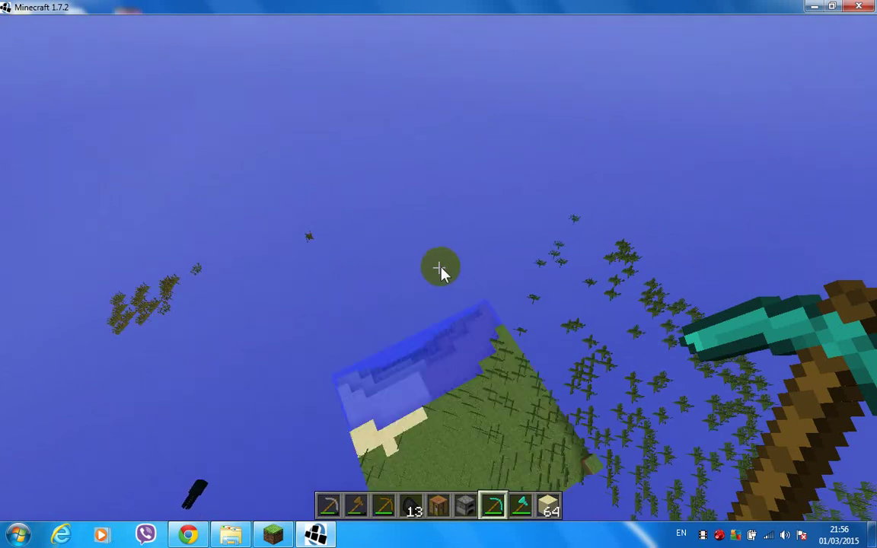
Equip the gold chestplate on the character from the inventory
{"action": "key", "text": "e"}
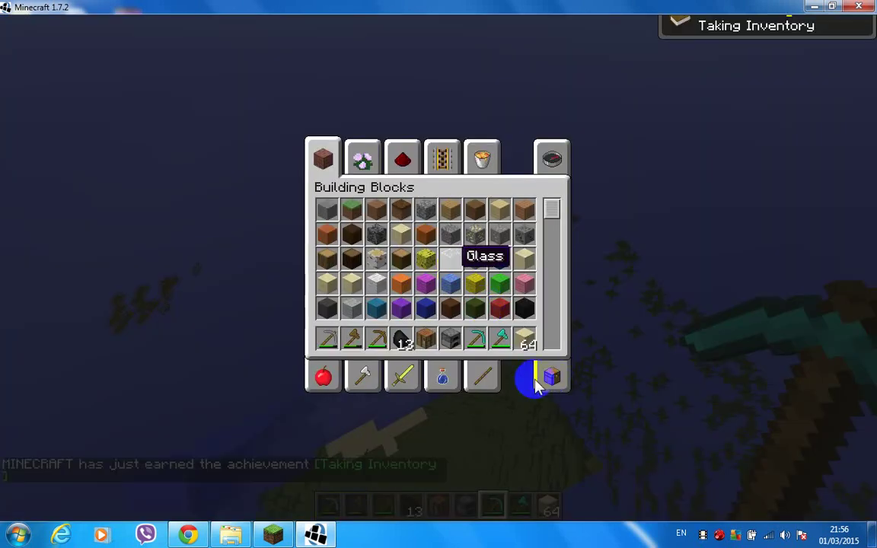
{"action": "left_click", "coordinate": [551, 379]}
{"action": "left_click", "coordinate": [366, 233]}
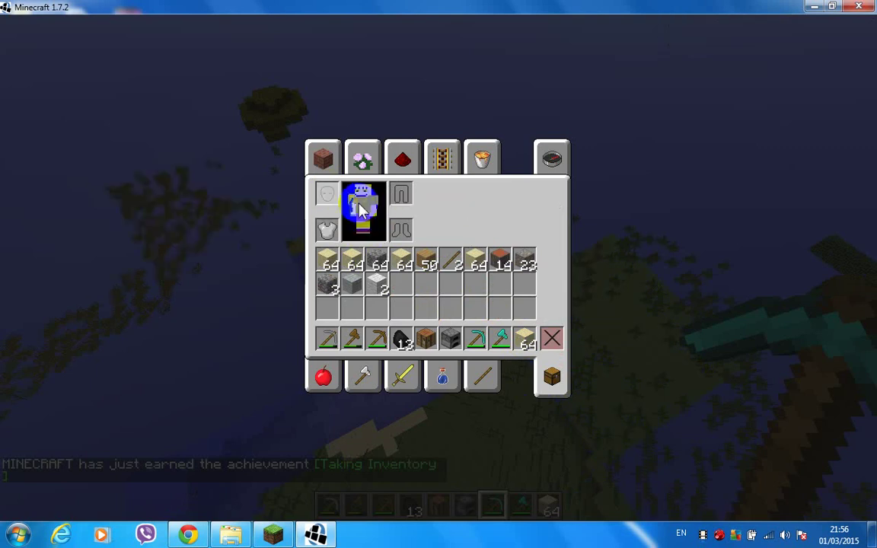
{"action": "left_click", "coordinate": [340, 228]}
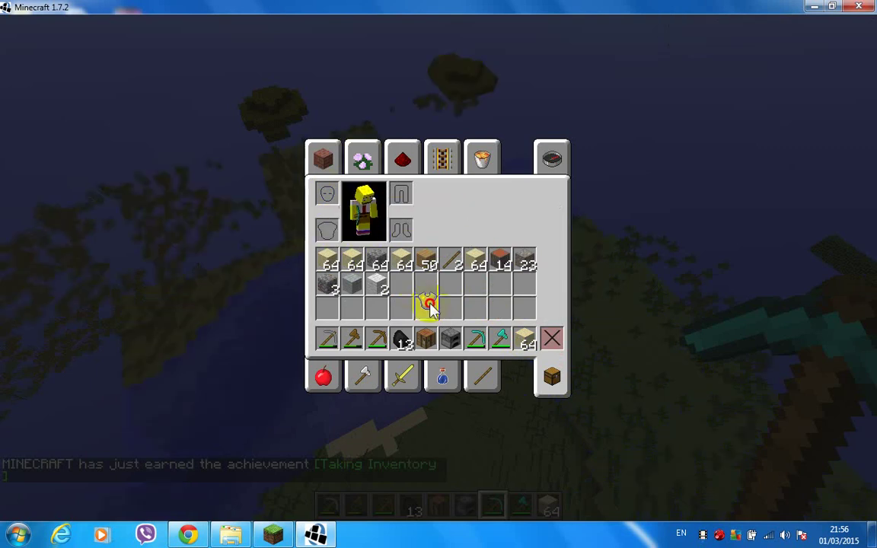
{"action": "key", "text": "e"}
{"action": "key", "text": "e"}
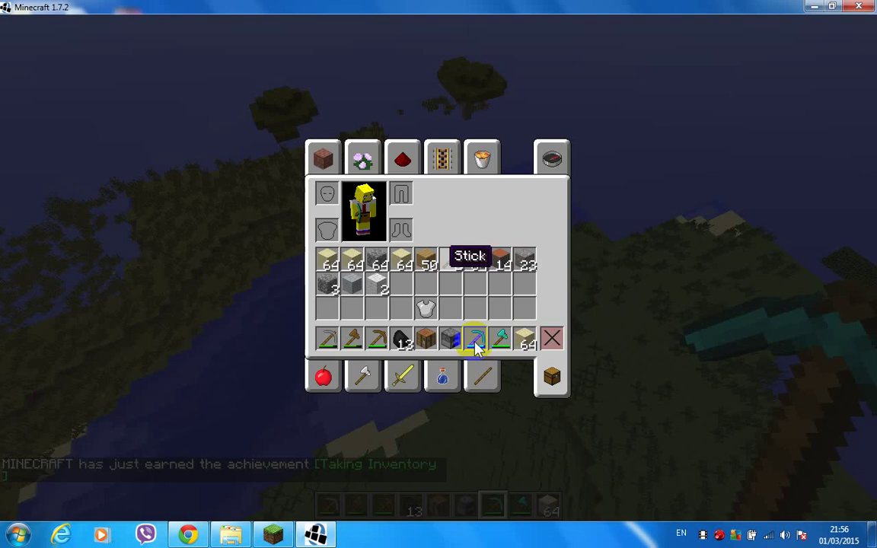
{"action": "left_click", "coordinate": [478, 341]}
{"action": "key", "text": "e"}
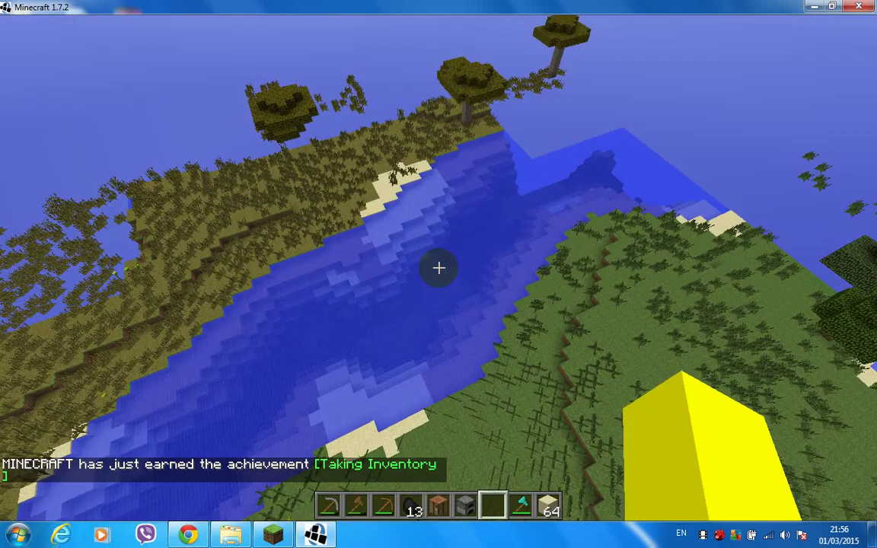
{"action": "key", "text": "F5"}
Cycle third-person views to see the SpongeBob skin's front, then return to first person
{"action": "key", "text": "F5"}
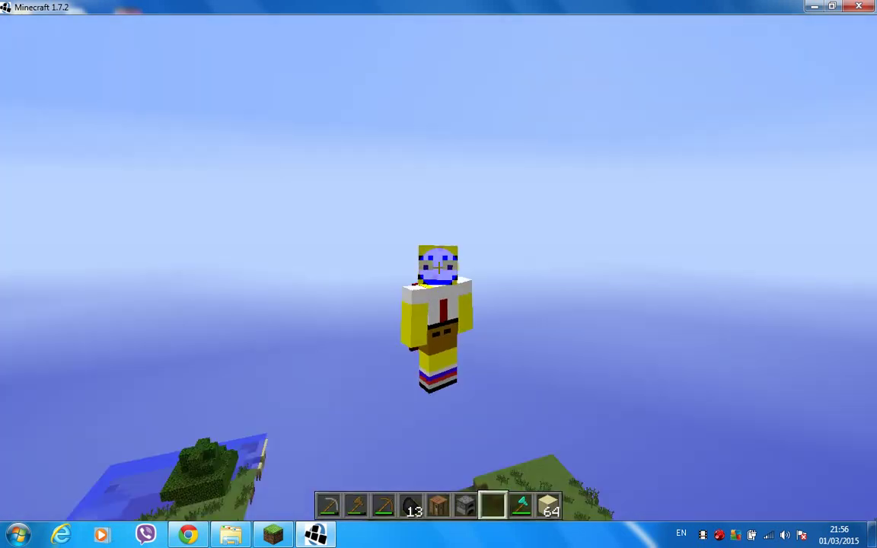
{"action": "key", "text": "F5"}
{"action": "key", "text": "F5"}
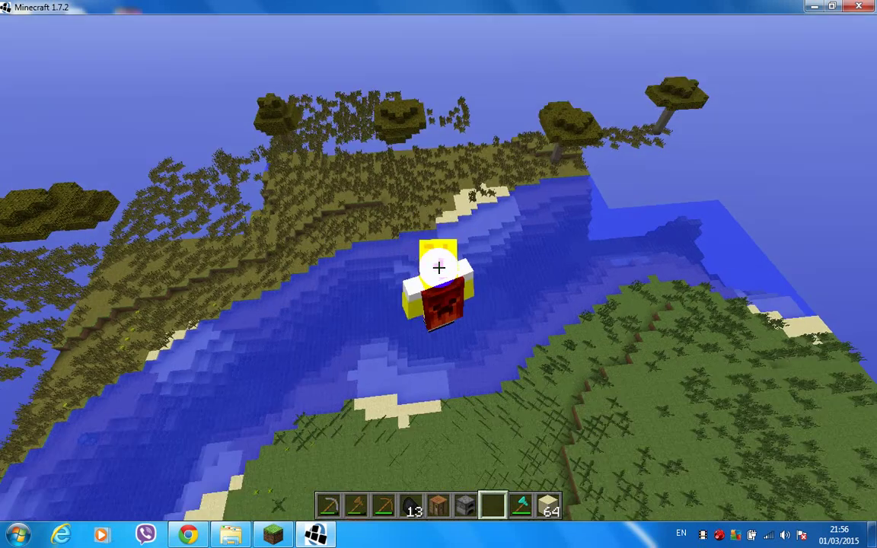
{"action": "key", "text": "F5"}
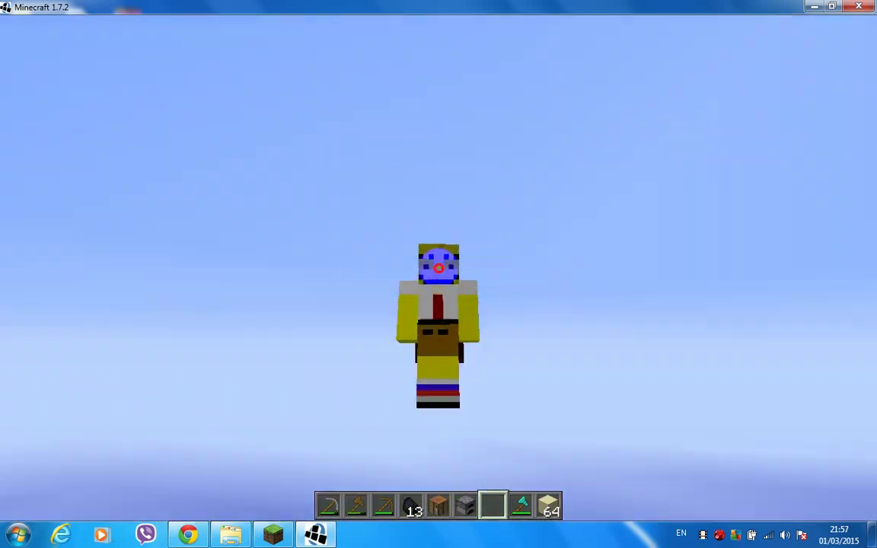
{"action": "key", "text": "F5"}
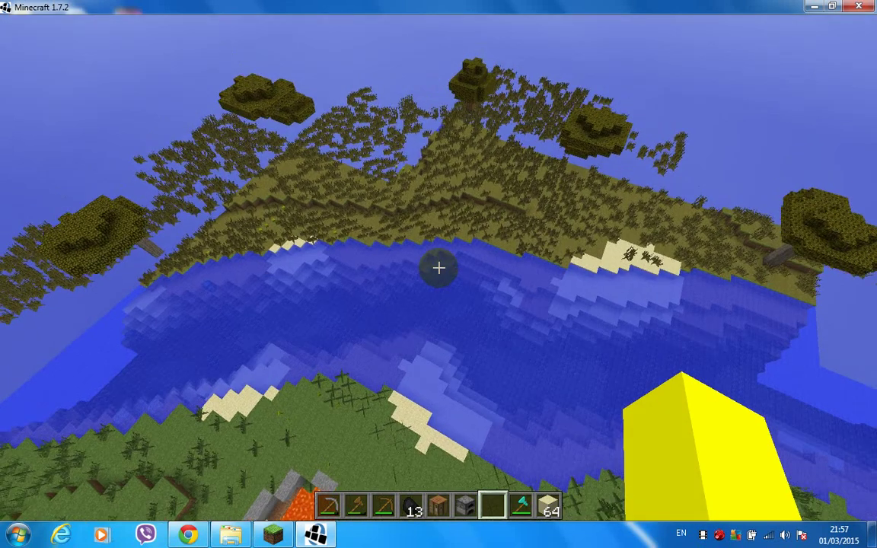
{"action": "left_click", "coordinate": [438, 267]}
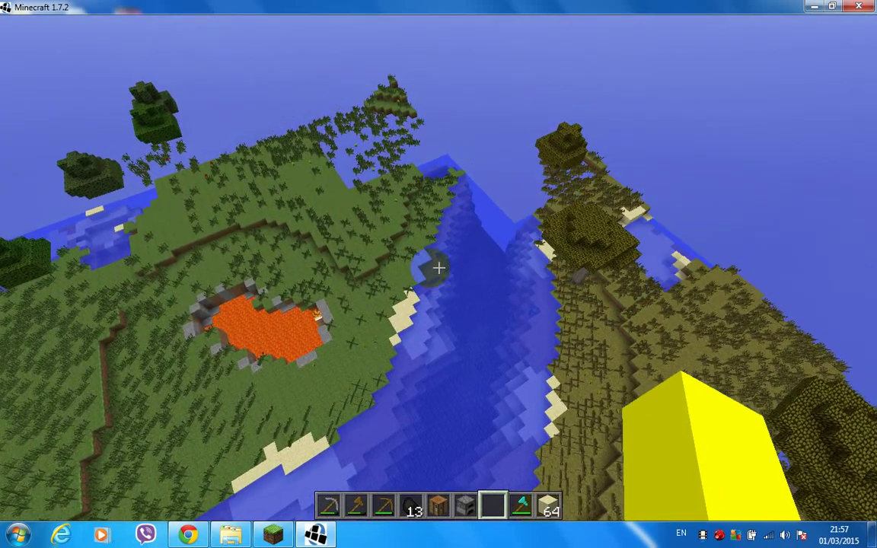
Fly forward over the forest to the hilltop, then pause and minimize the game
{"action": "key", "text": "w"}
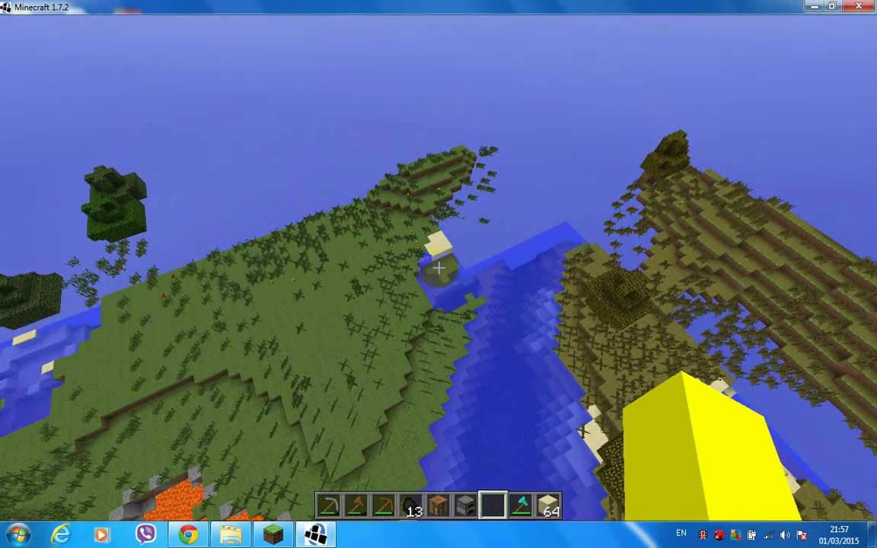
{"action": "key", "text": "w"}
{"action": "key", "text": "w"}
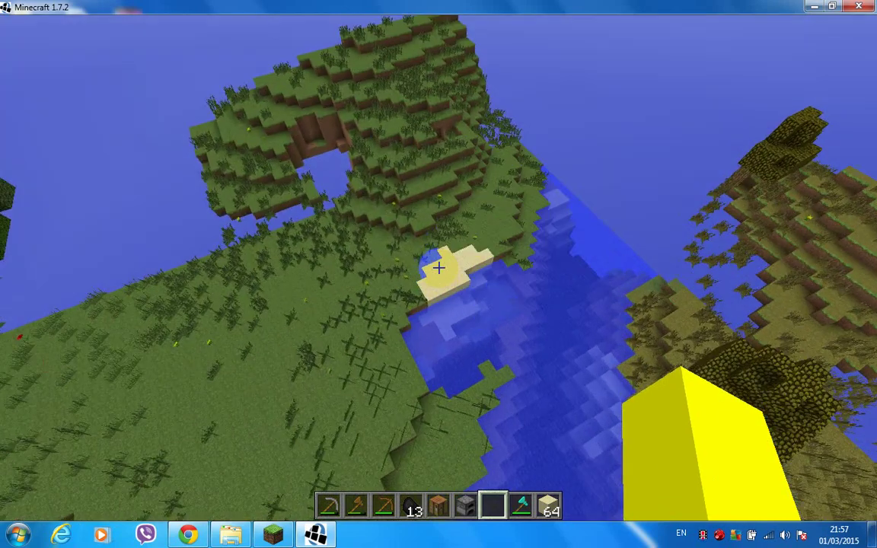
{"action": "key", "text": "w"}
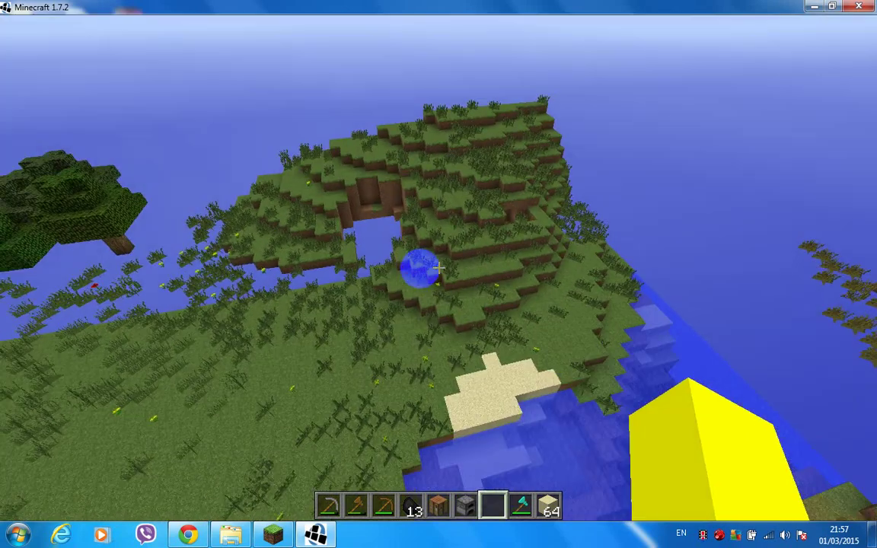
{"action": "key", "text": "w"}
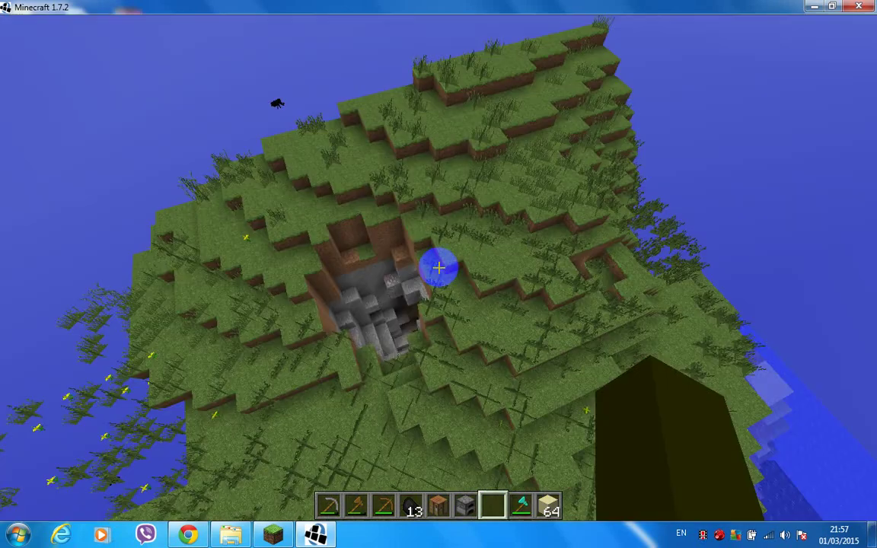
{"action": "key", "text": "w"}
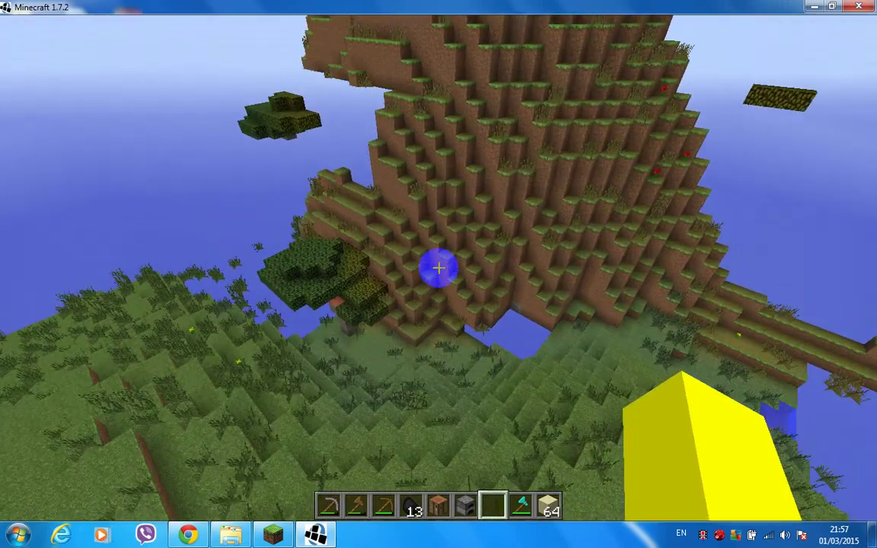
{"action": "key", "text": "Escape"}
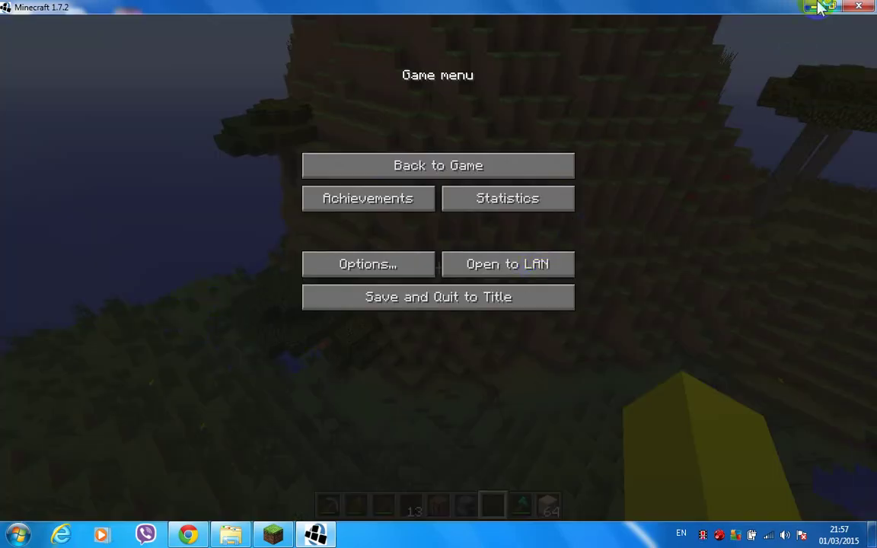
{"action": "left_click", "coordinate": [816, 7]}
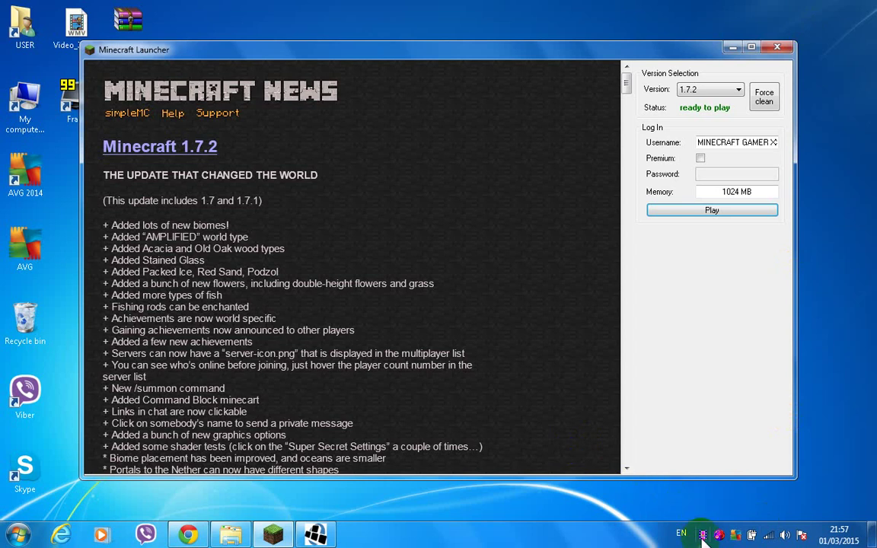